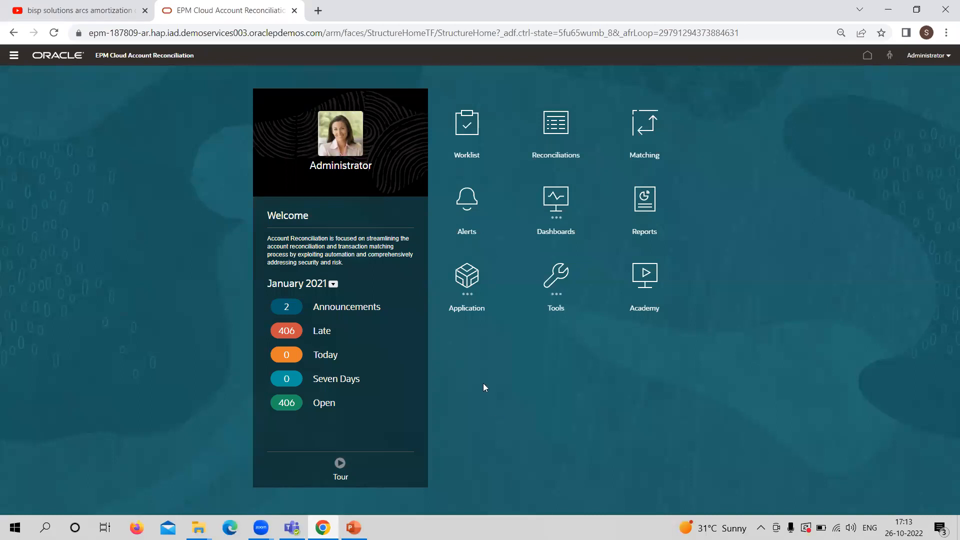
Search the formats in the application's configuration for ZERO and open the Zero Balance Accounts format
click(475, 295)
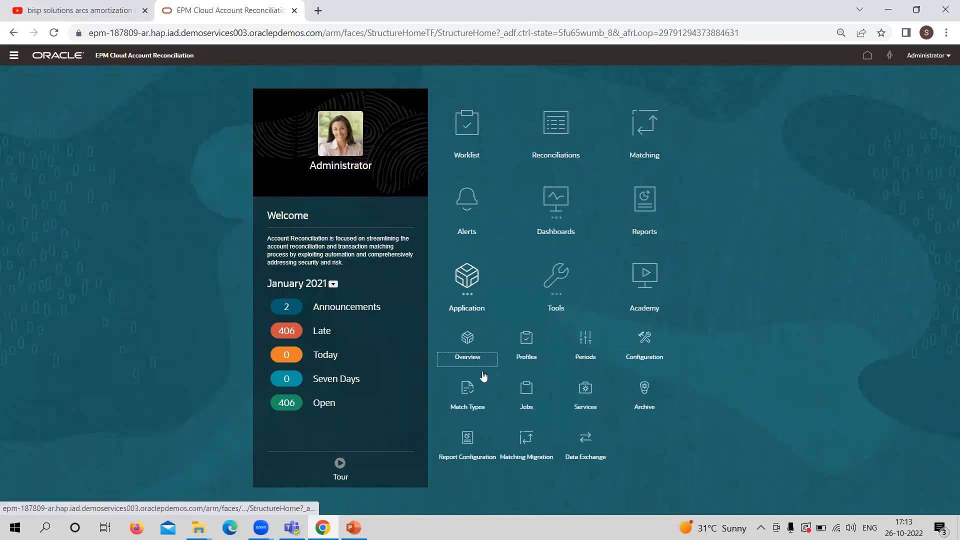
click(638, 346)
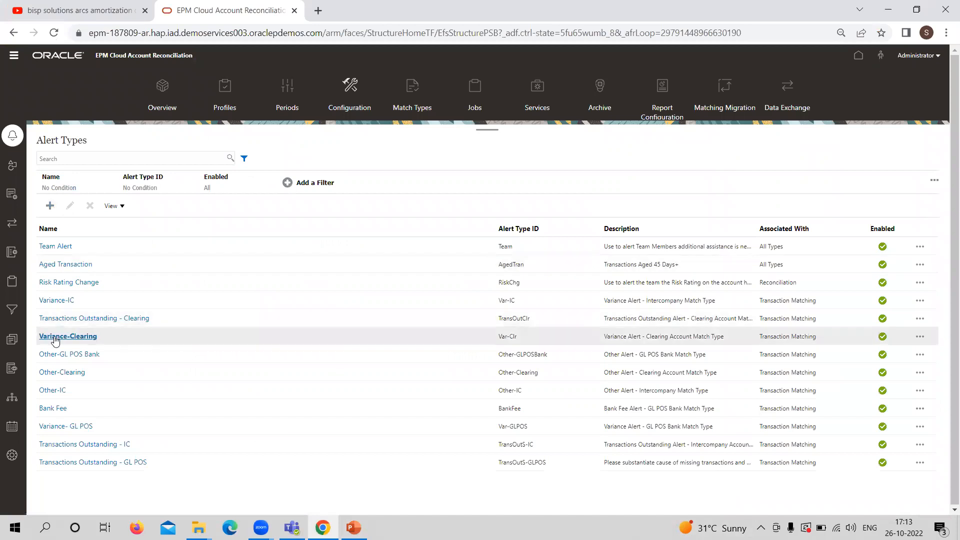
click(13, 340)
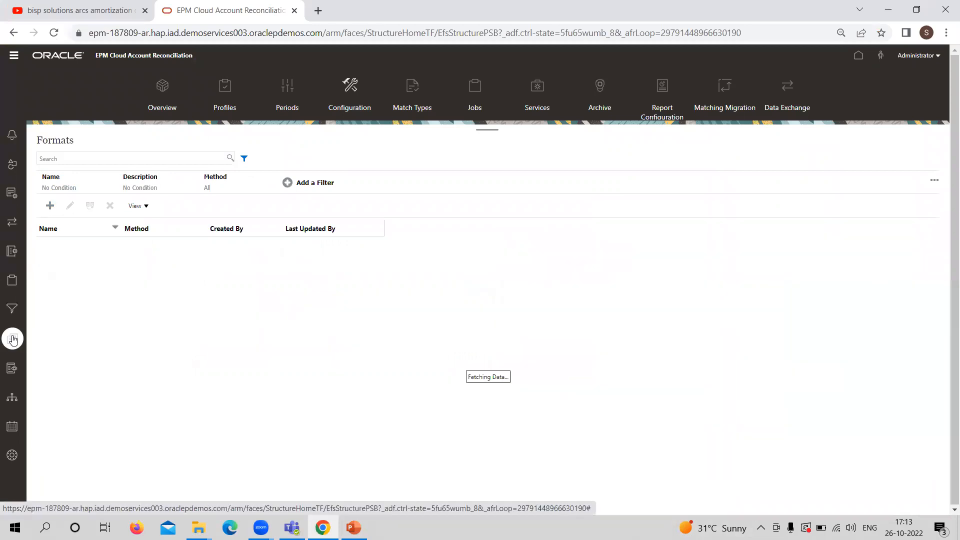
click(109, 158)
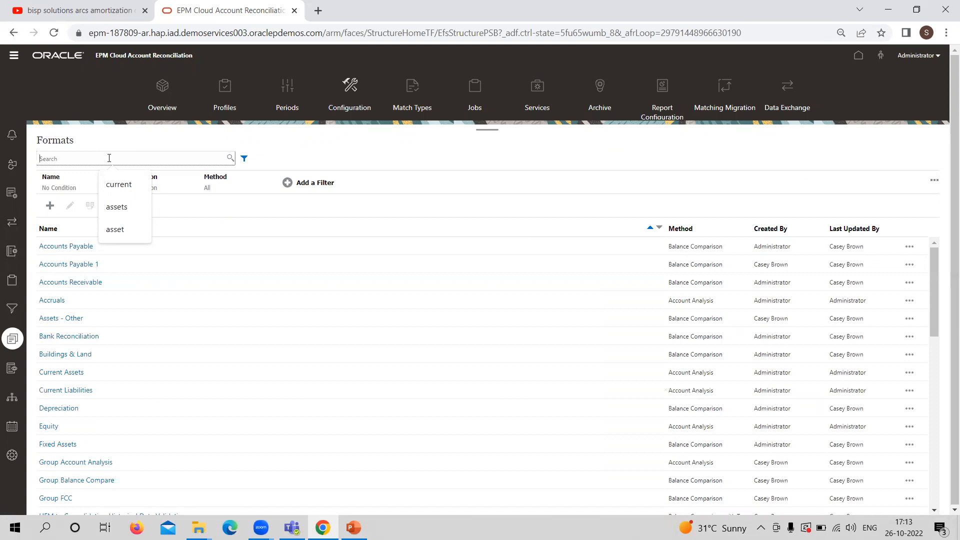
text(ZERO)
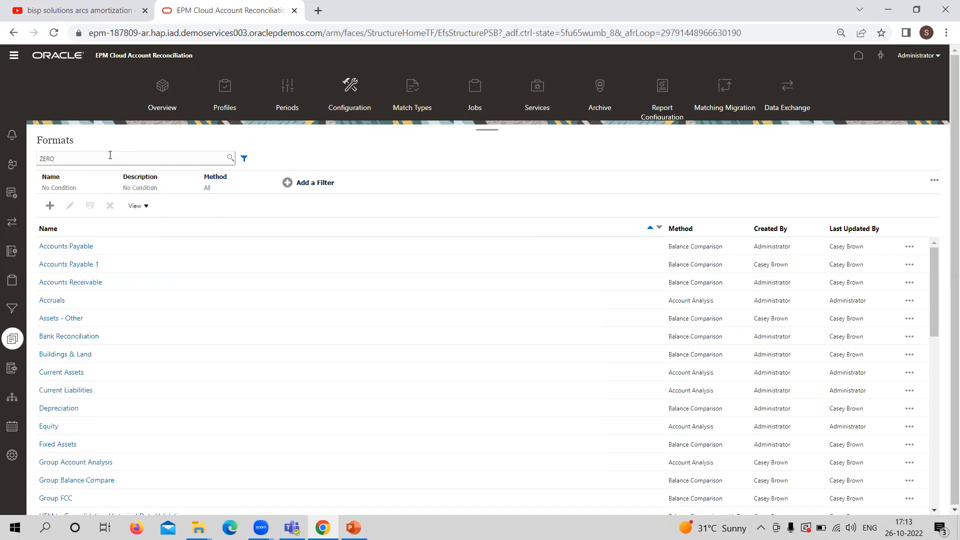
key(Return)
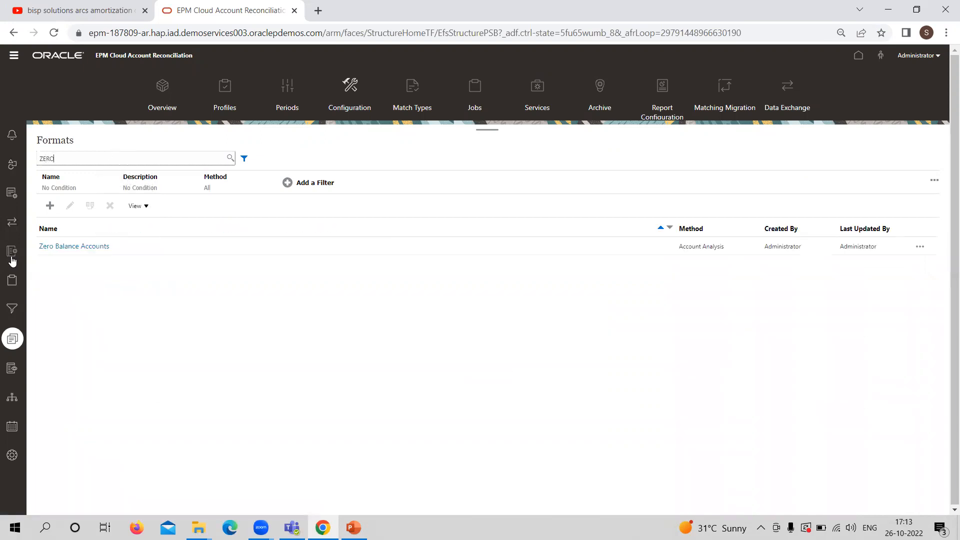
click(55, 247)
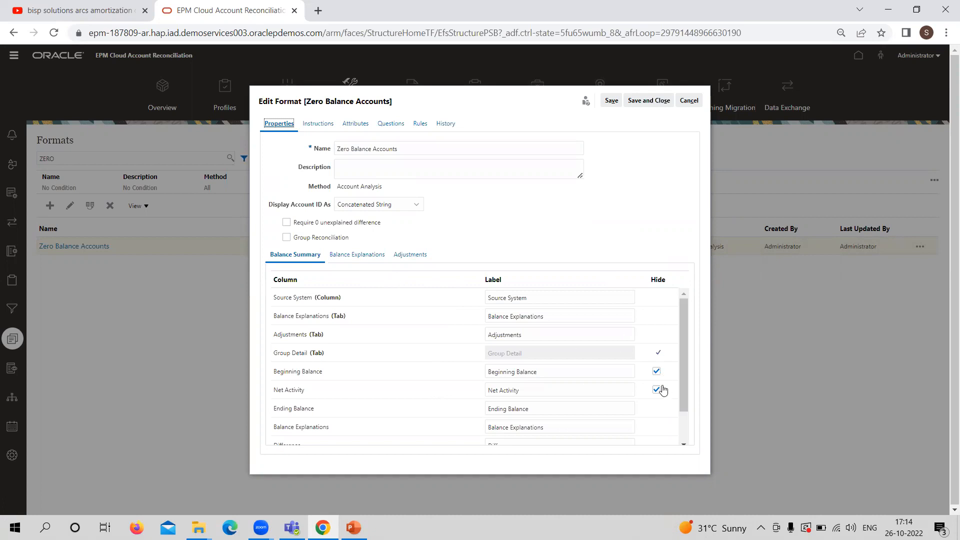
Review the balance summary columns of the Zero Balance Accounts format, and save and close it
click(684, 444)
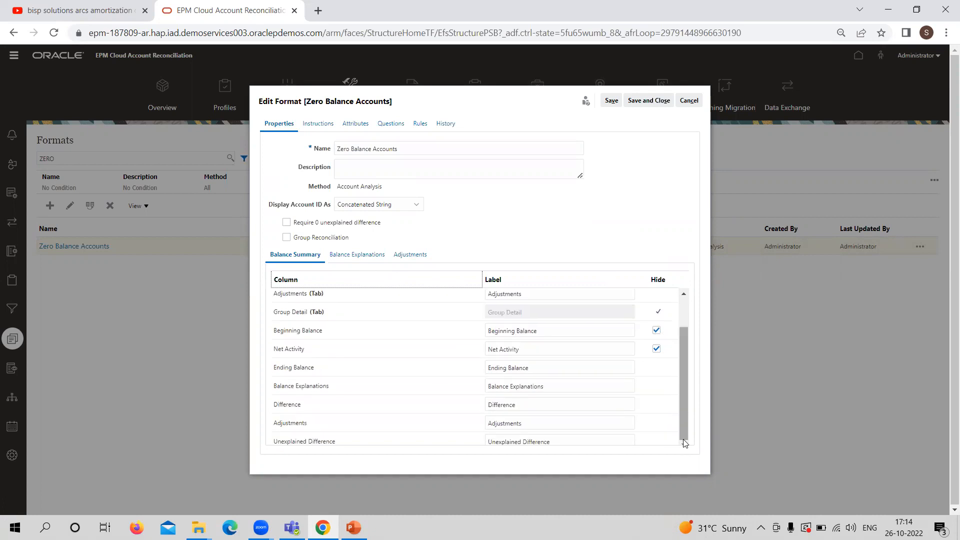
click(684, 294)
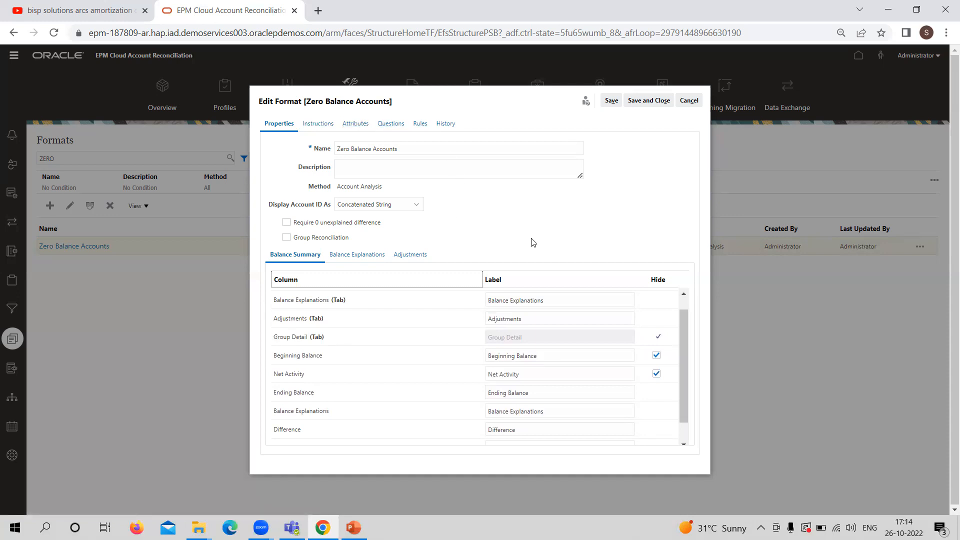
click(660, 102)
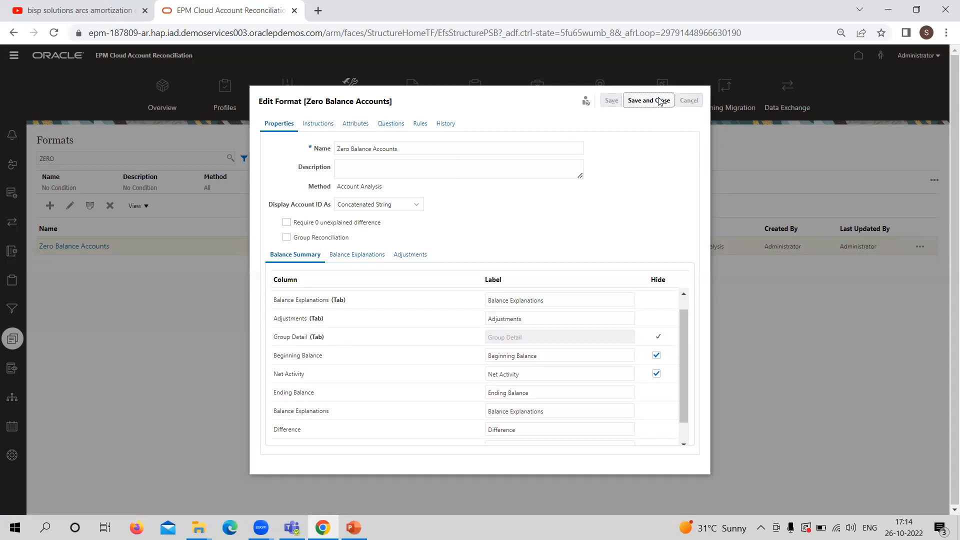
Go to the application's profiles and look up the Unapplied Cash Receipt account ID in the PowerPoint slide show
click(226, 96)
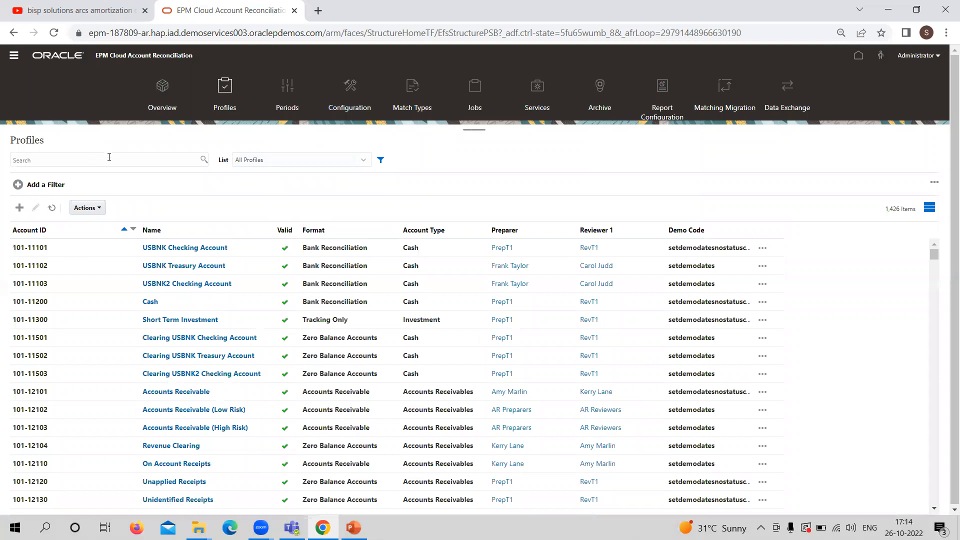
click(110, 158)
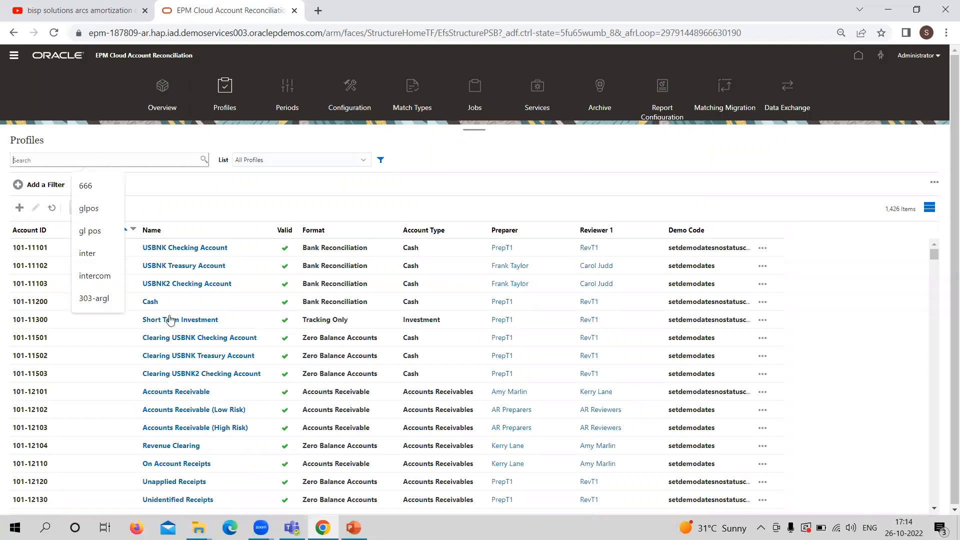
click(354, 528)
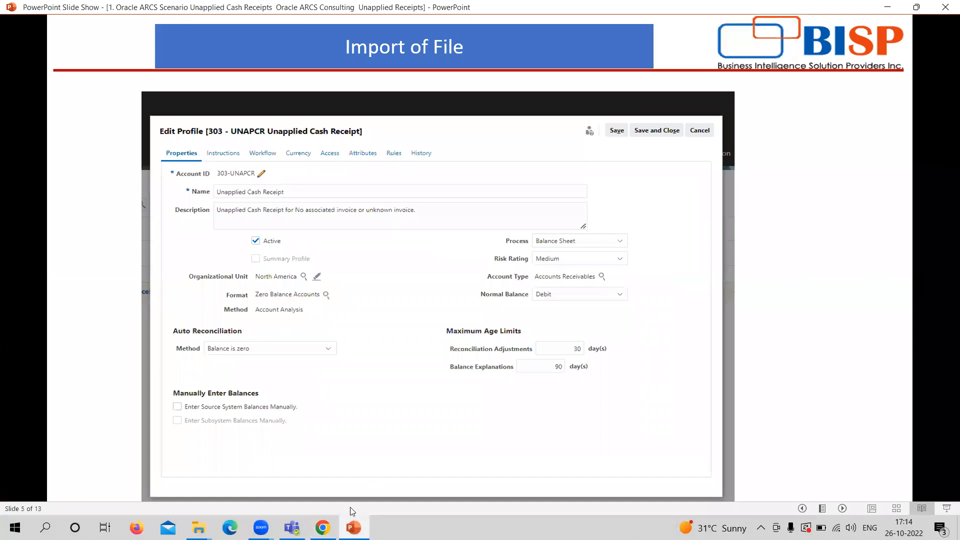
click(353, 528)
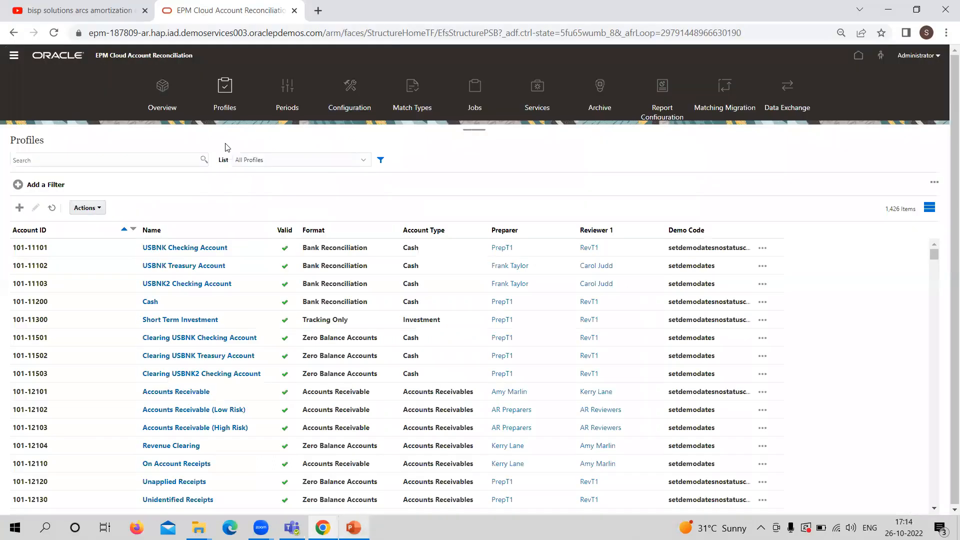
click(165, 161)
text(30)
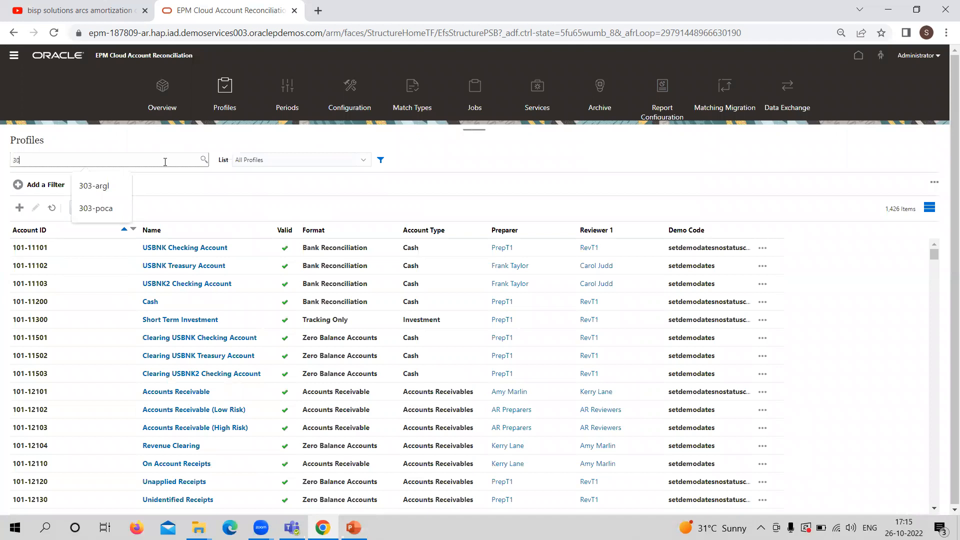
text(3-UNACR)
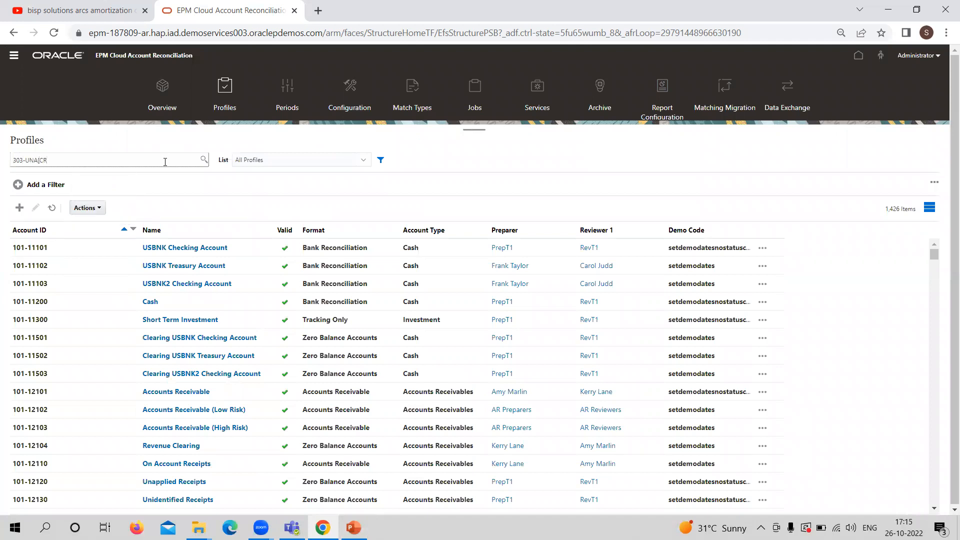
key(Return)
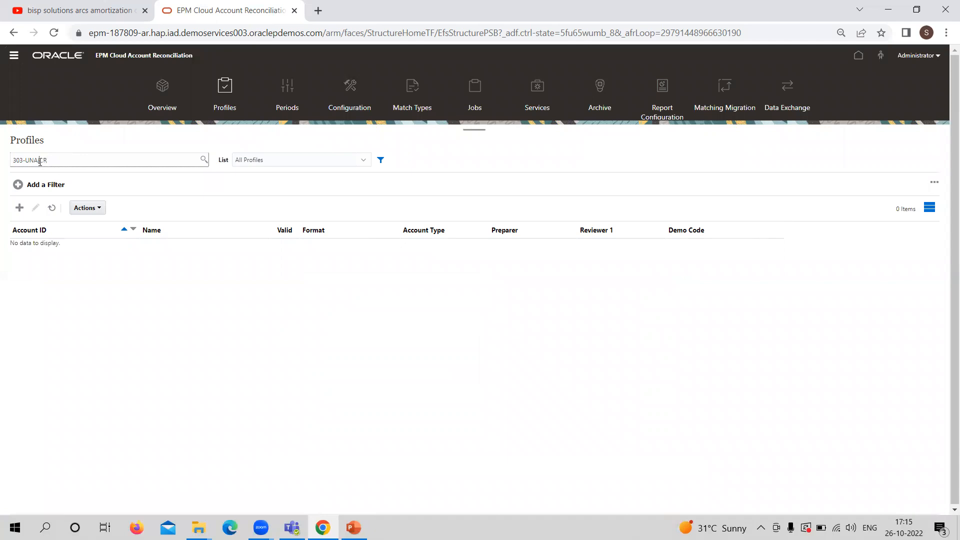
key(Return)
click(39, 161)
text(P)
key(Return)
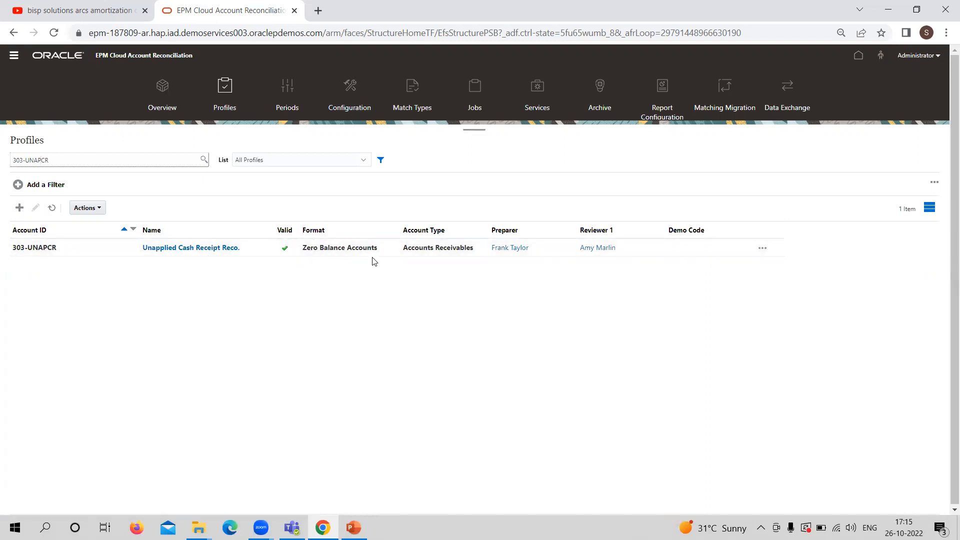
Open the Unapplied Cash Receipt Reco. profile and choose Balance is zero as its auto reconciliation method
click(176, 249)
click(176, 249)
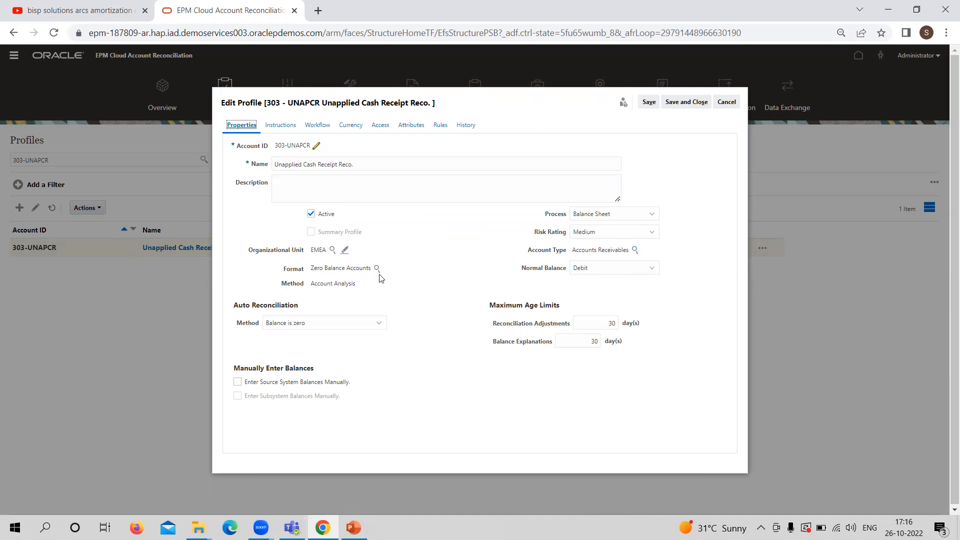
click(371, 328)
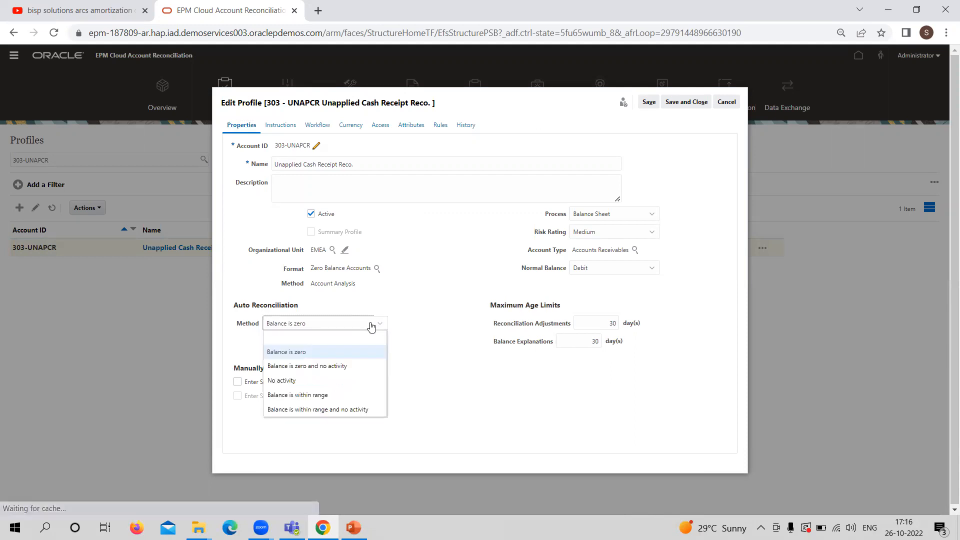
click(375, 355)
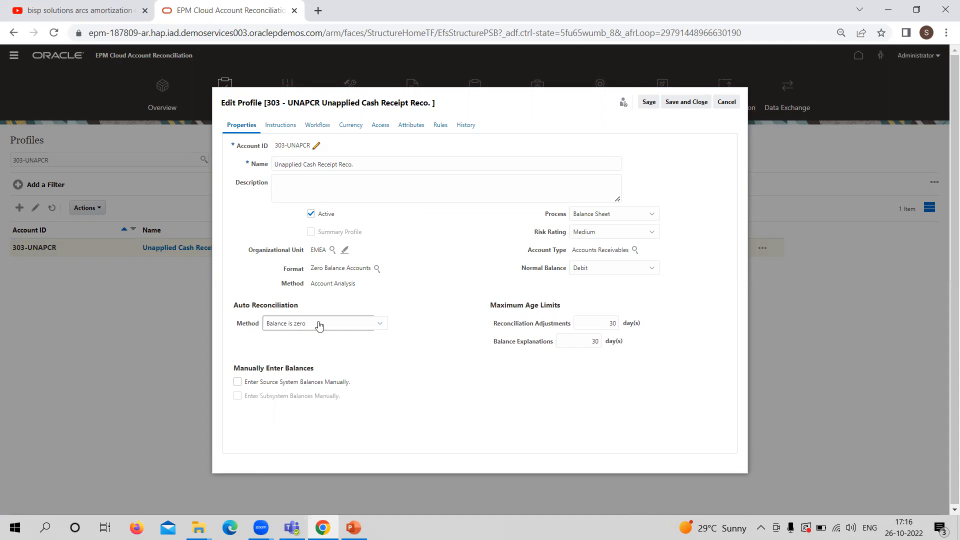
Review the profile's instructions, workflow, currency rate types and rules, and save and close the profile
click(280, 130)
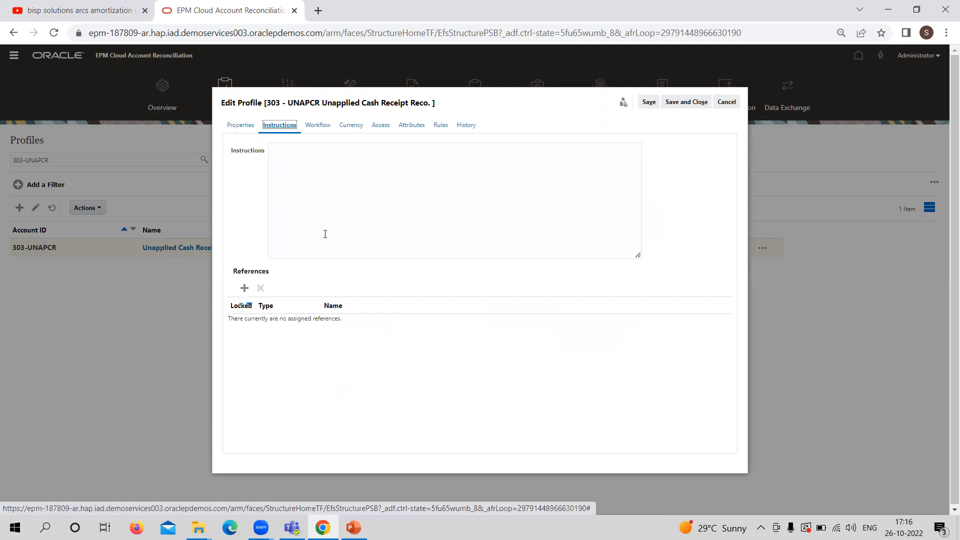
click(318, 126)
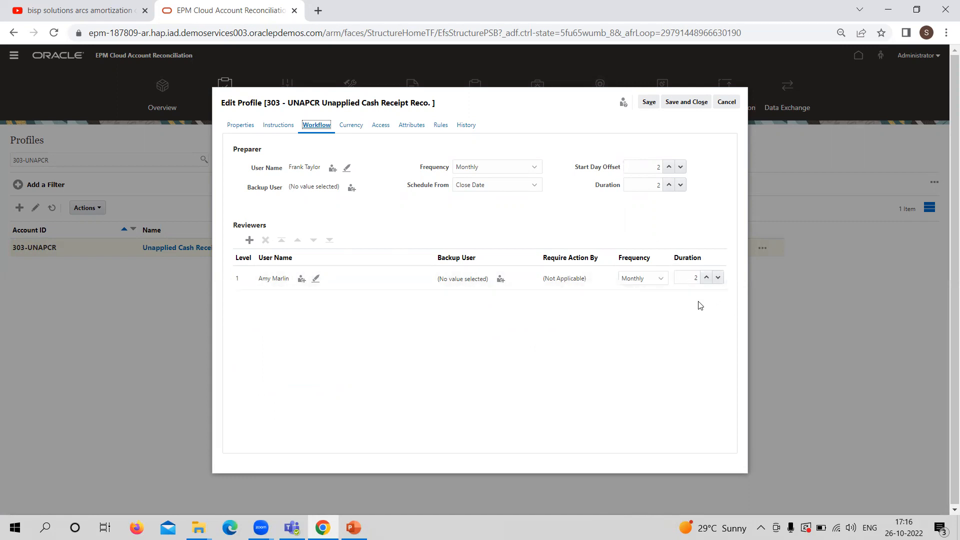
click(360, 126)
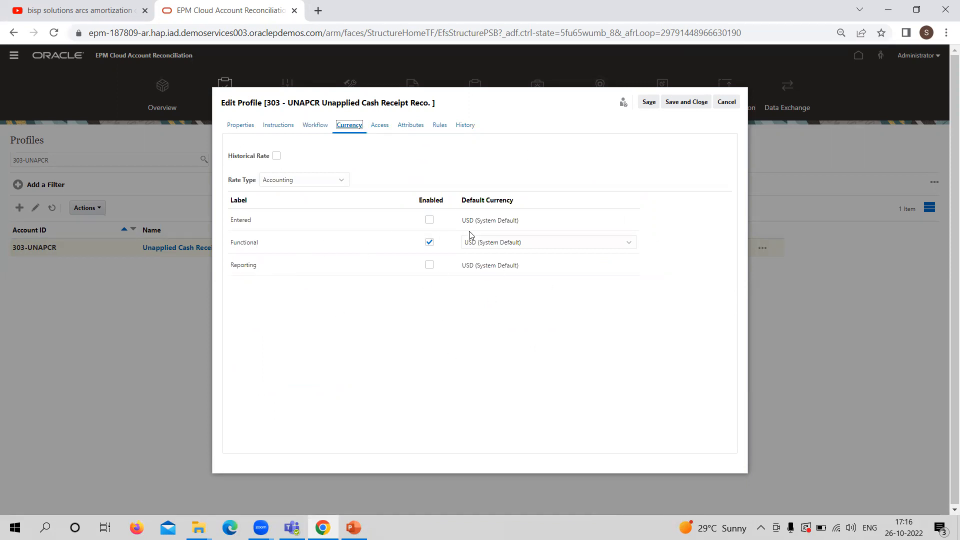
click(315, 182)
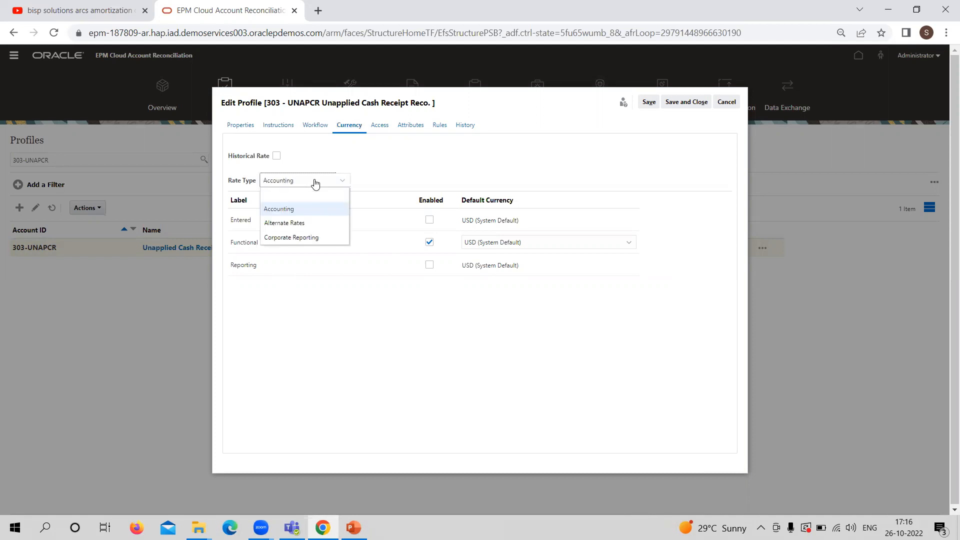
click(498, 160)
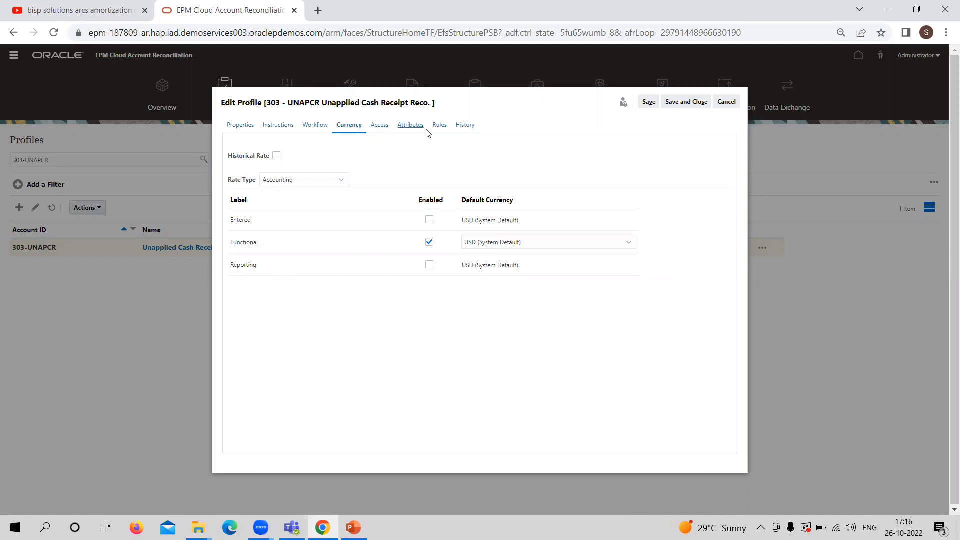
click(440, 129)
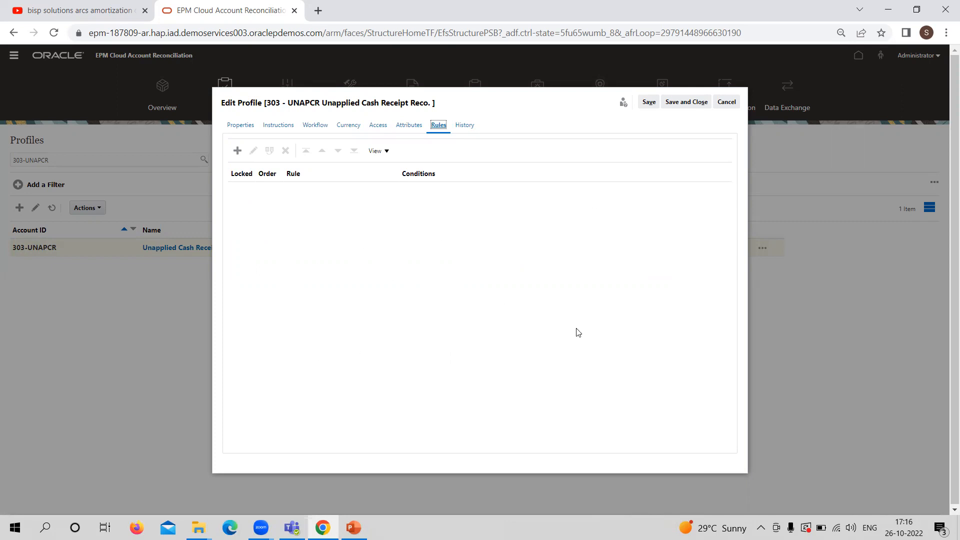
click(697, 103)
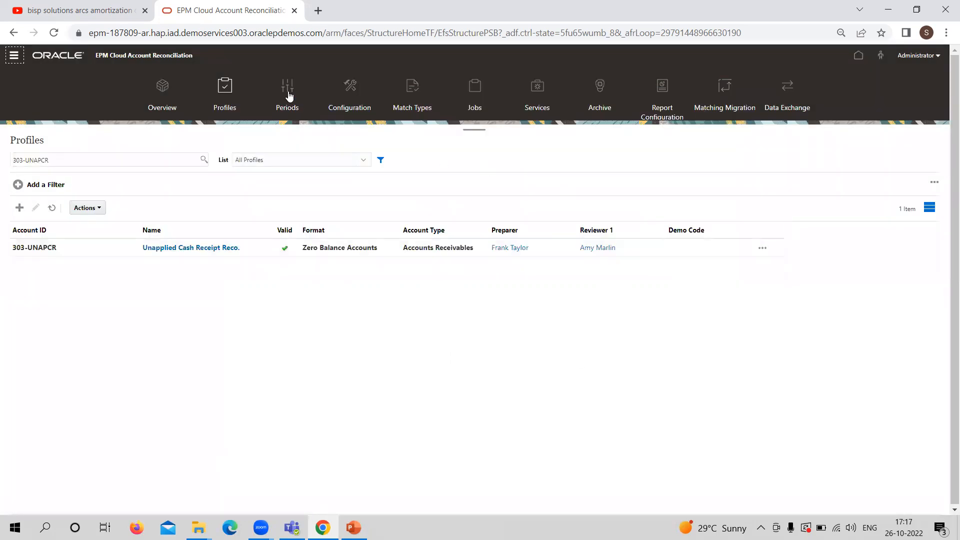
Start a pre-mapped balances import for the April 2021 period
click(289, 95)
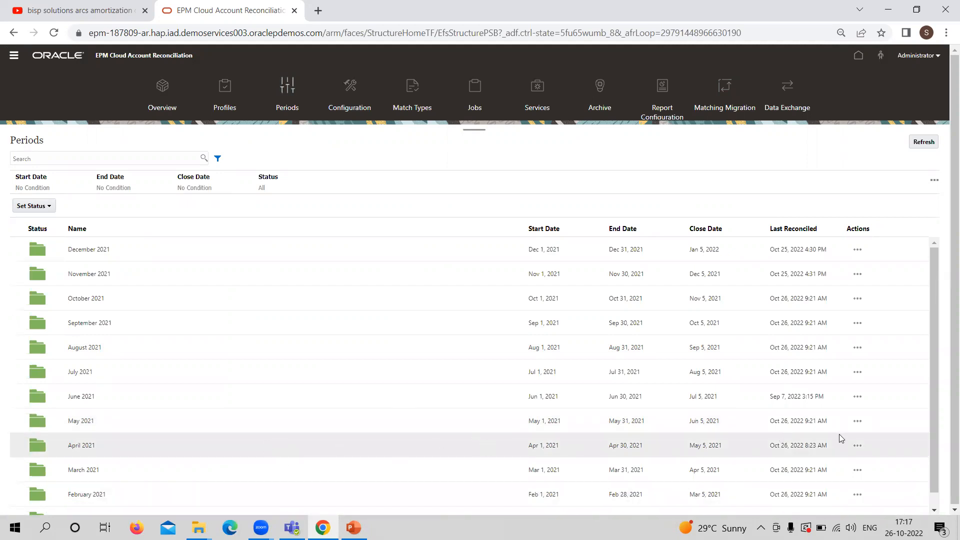
click(858, 447)
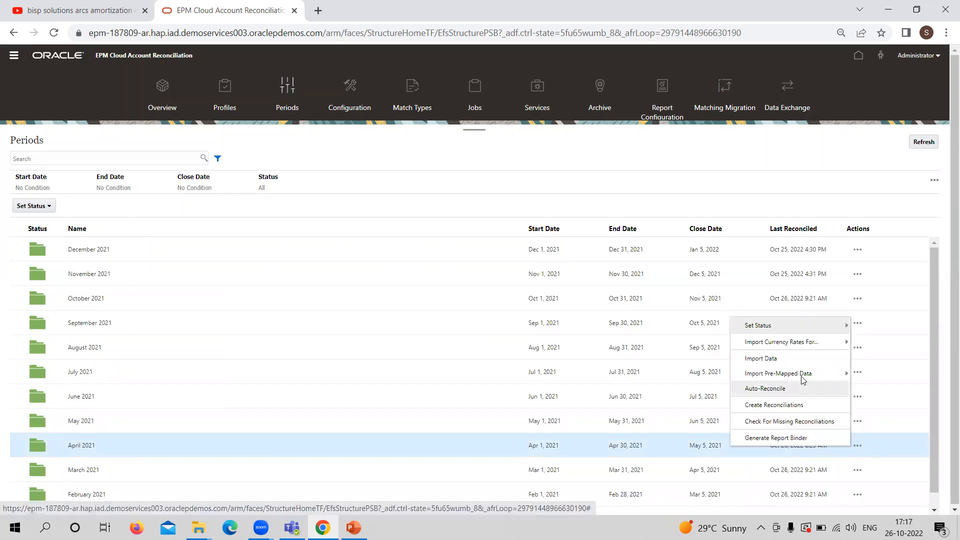
mouse_move(803, 374)
click(707, 377)
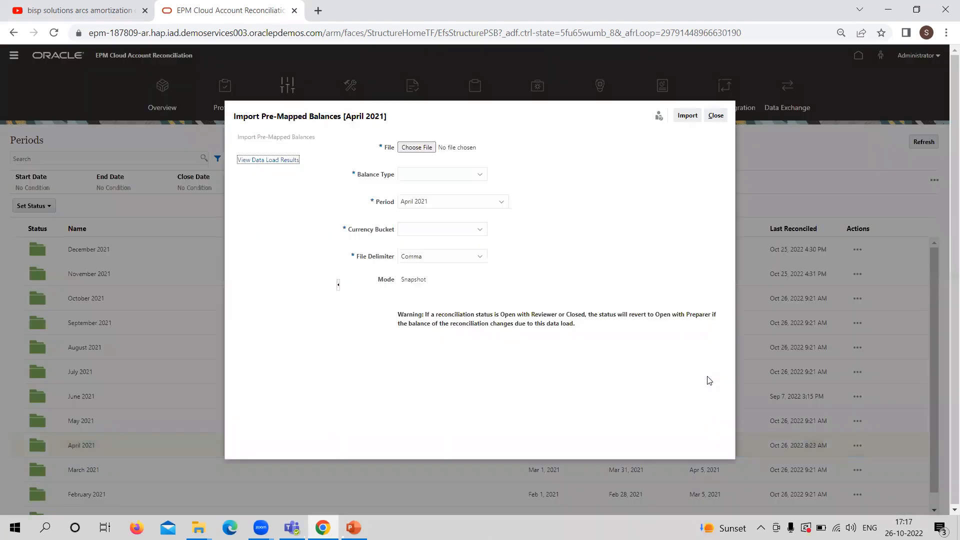
Choose the file Unapplied cash receipt(303-UNAPCR).csv for the pre-mapped balances import
click(419, 148)
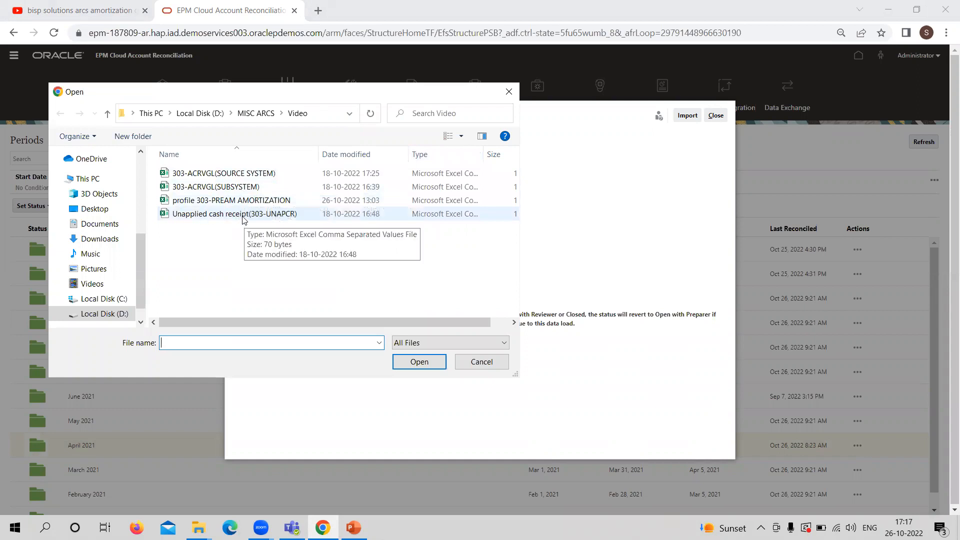
click(244, 216)
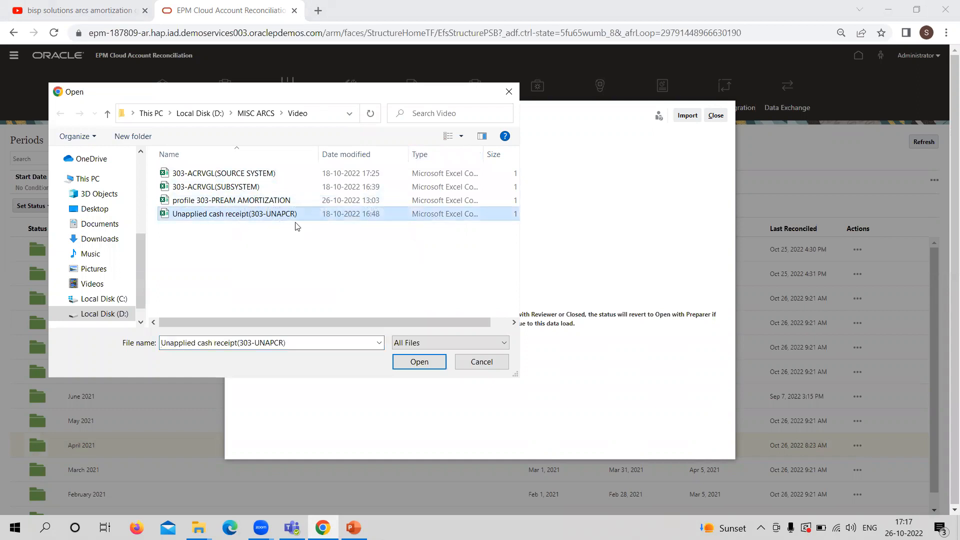
click(400, 364)
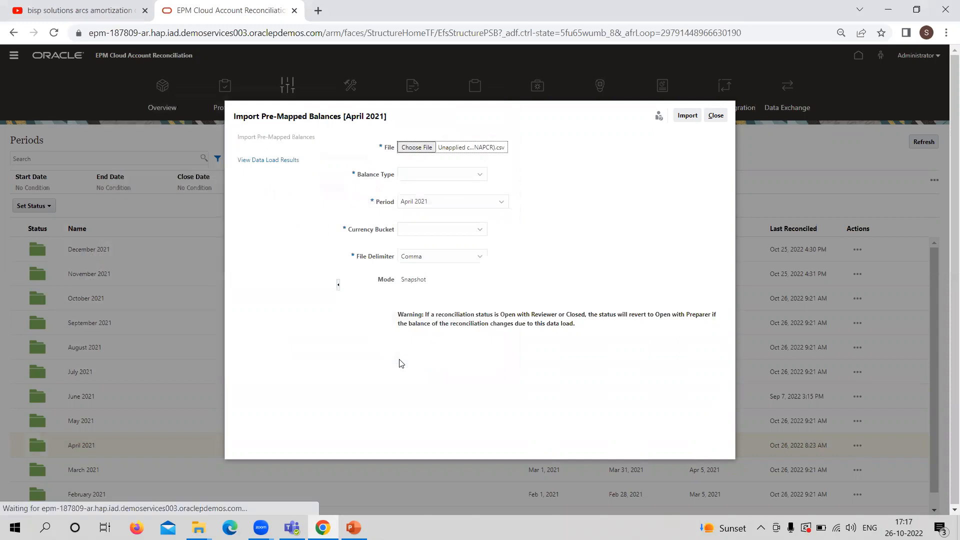
Import the balances with balance type Source System and currency bucket Functional, and review the data load results
click(464, 179)
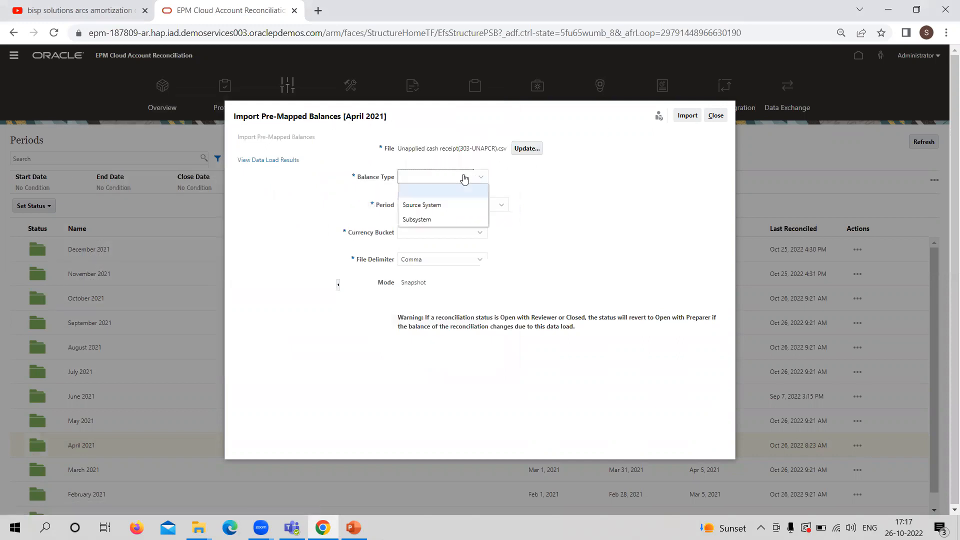
click(448, 205)
click(479, 232)
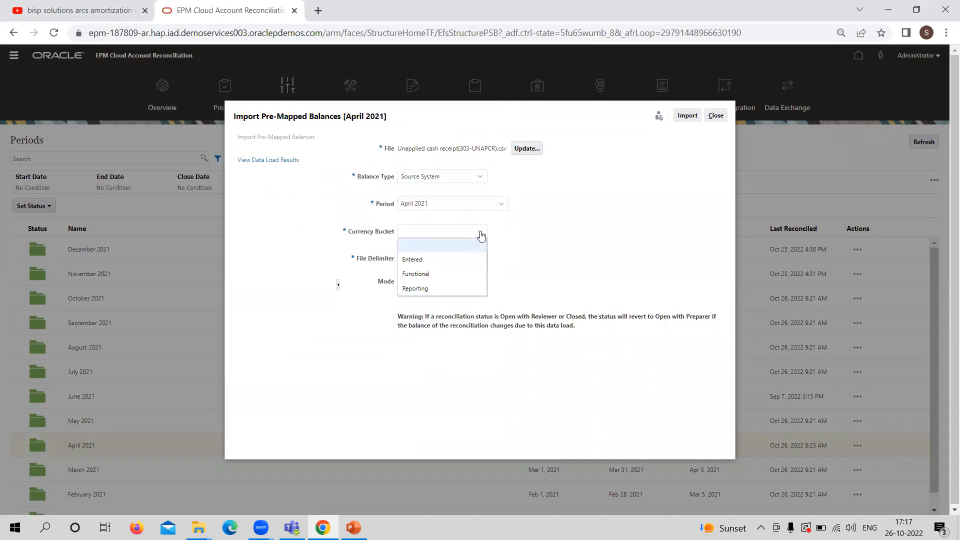
click(460, 277)
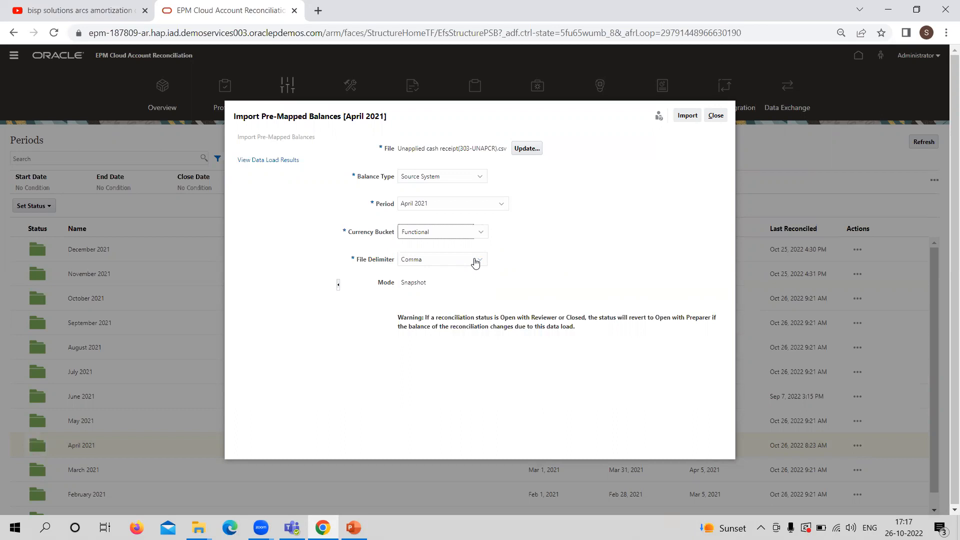
click(687, 116)
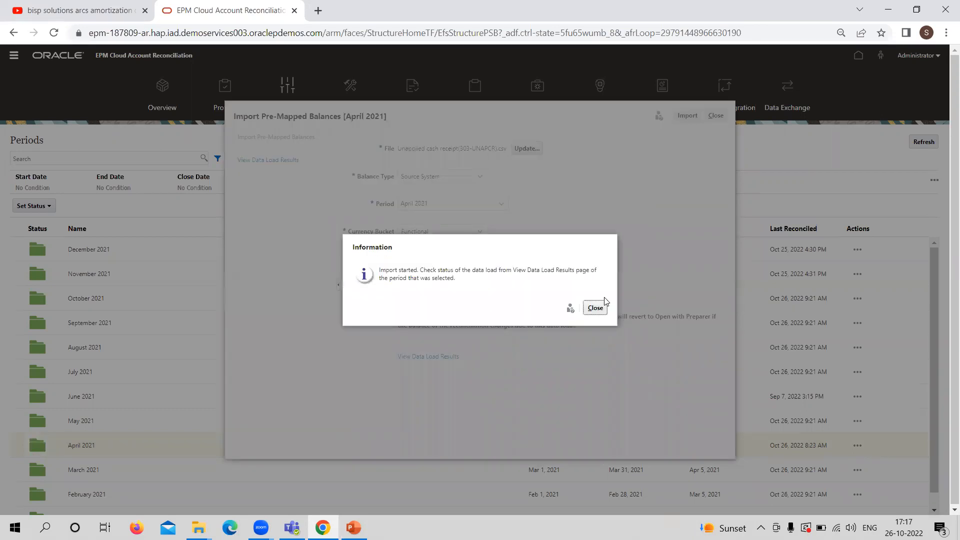
click(598, 307)
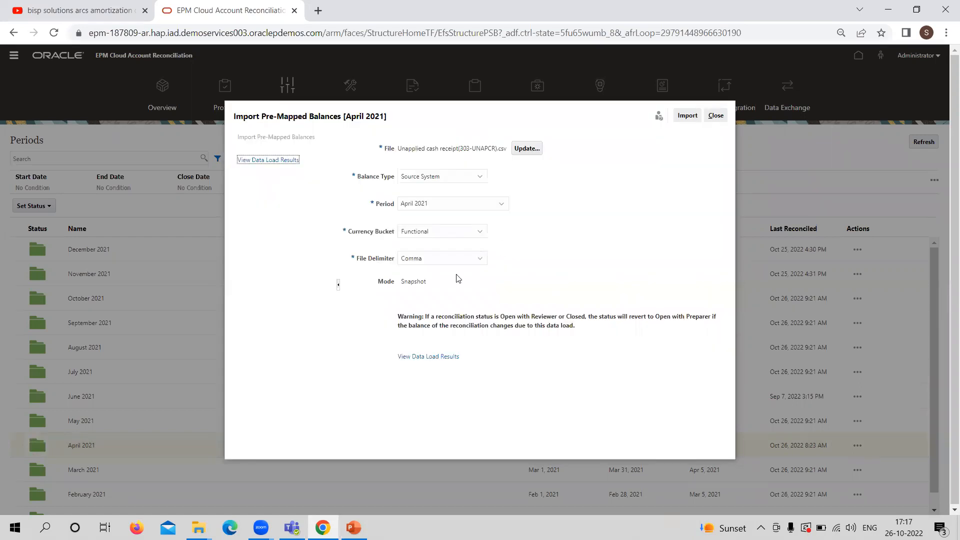
click(266, 161)
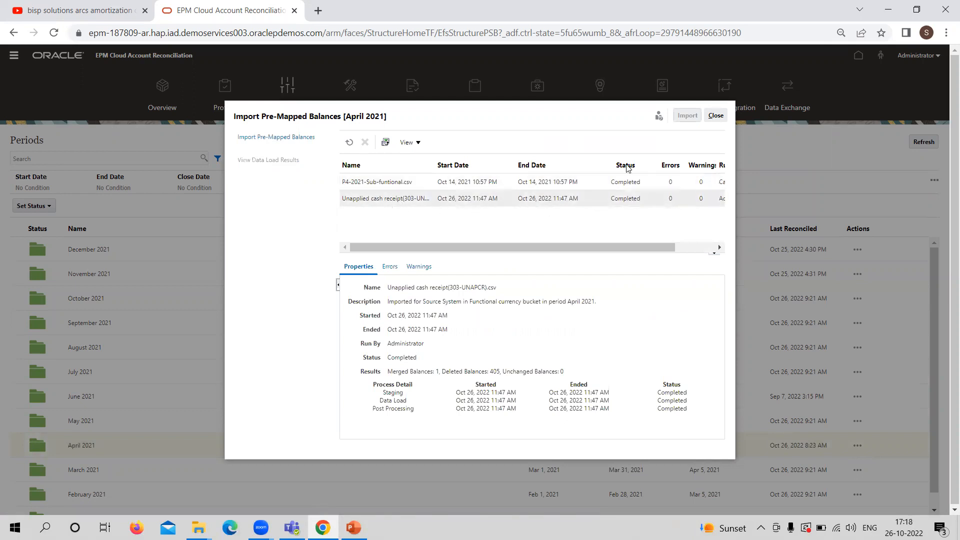
click(716, 117)
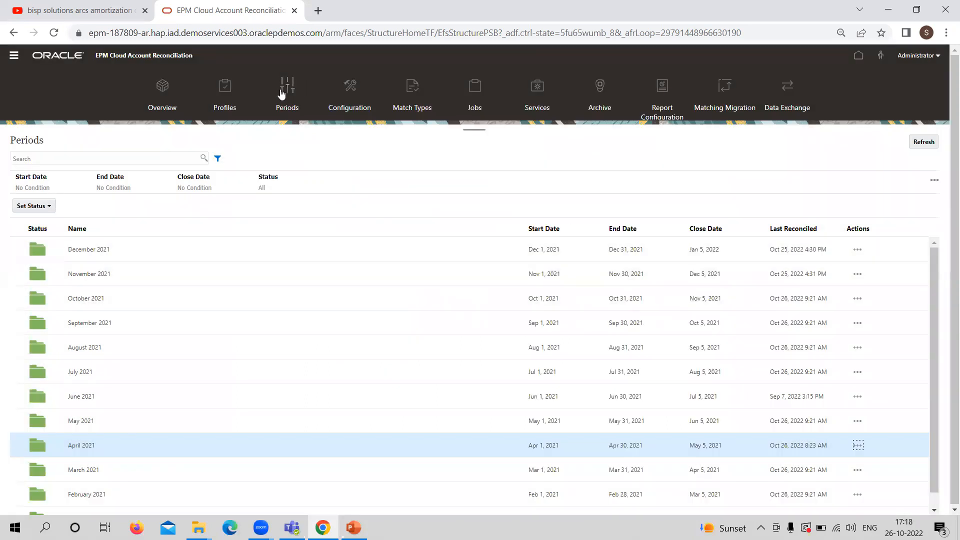
Search the profiles for UNAPCR
click(233, 87)
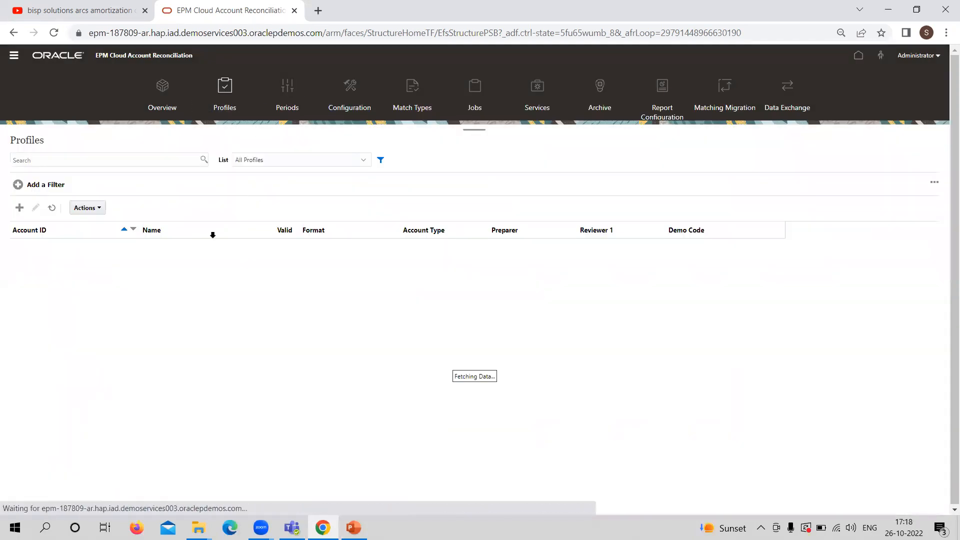
click(115, 161)
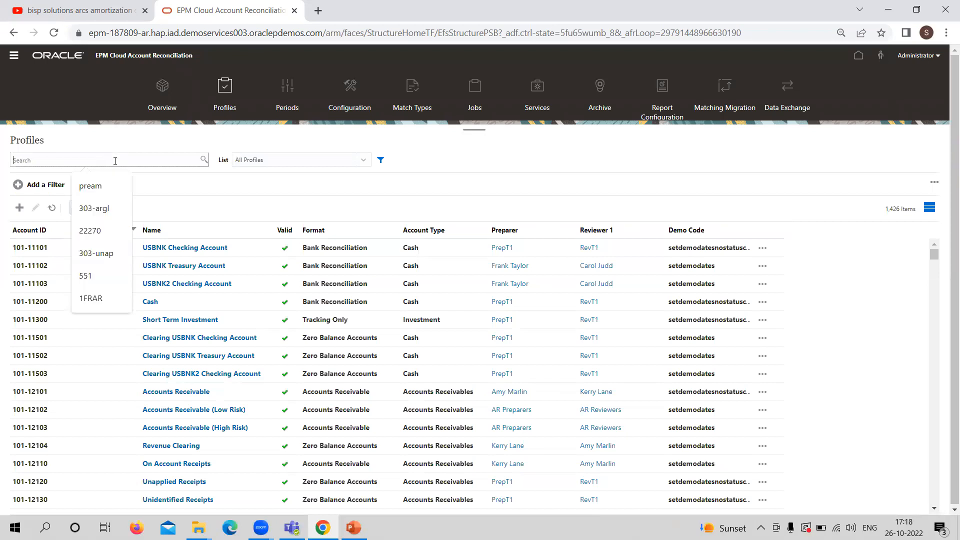
text(u)
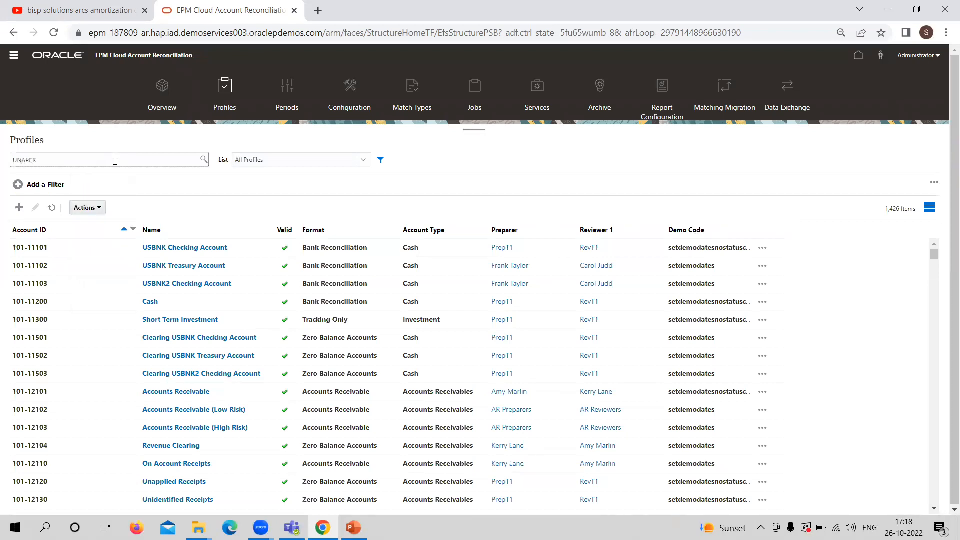
key(Return)
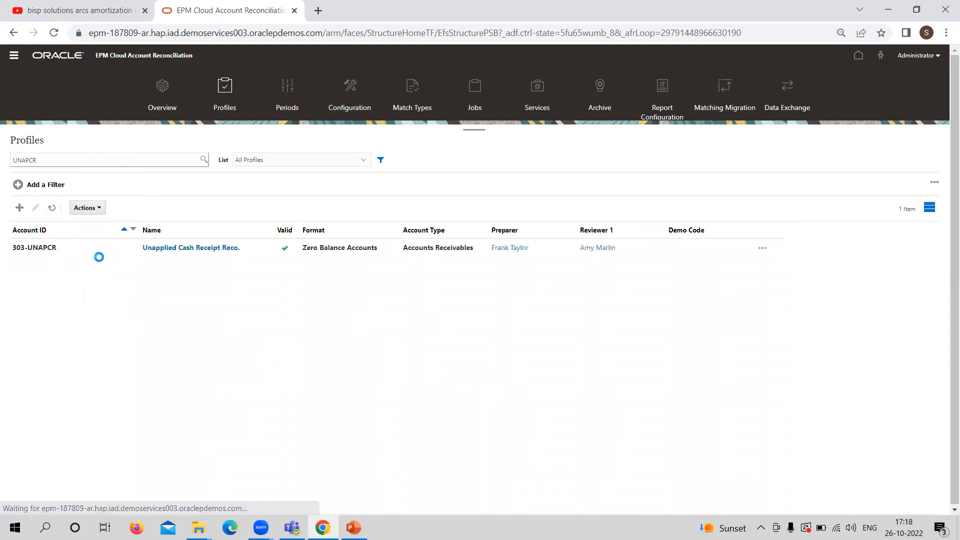
Create the reconciliation for the Unapplied Cash Receipt Reco. profile in the April 2021 period and close the results
click(81, 250)
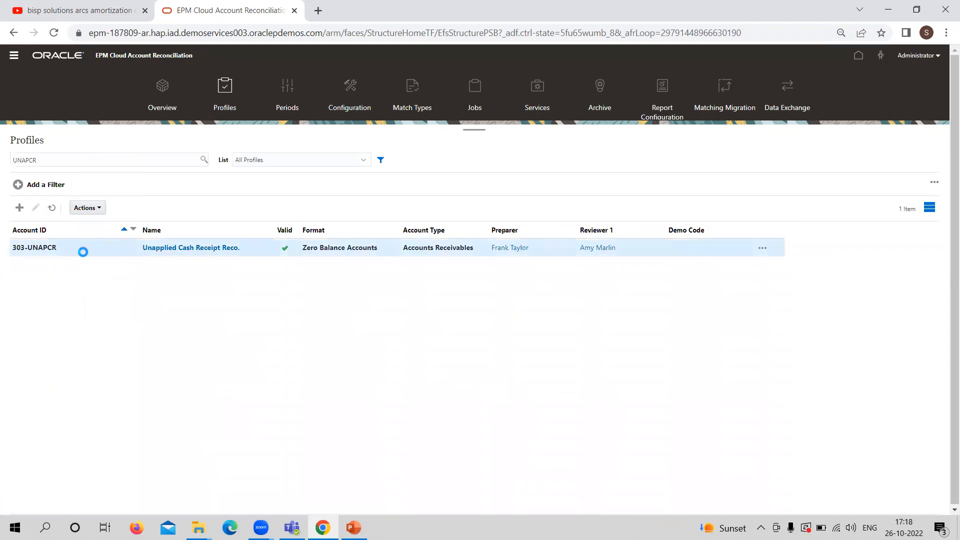
click(102, 209)
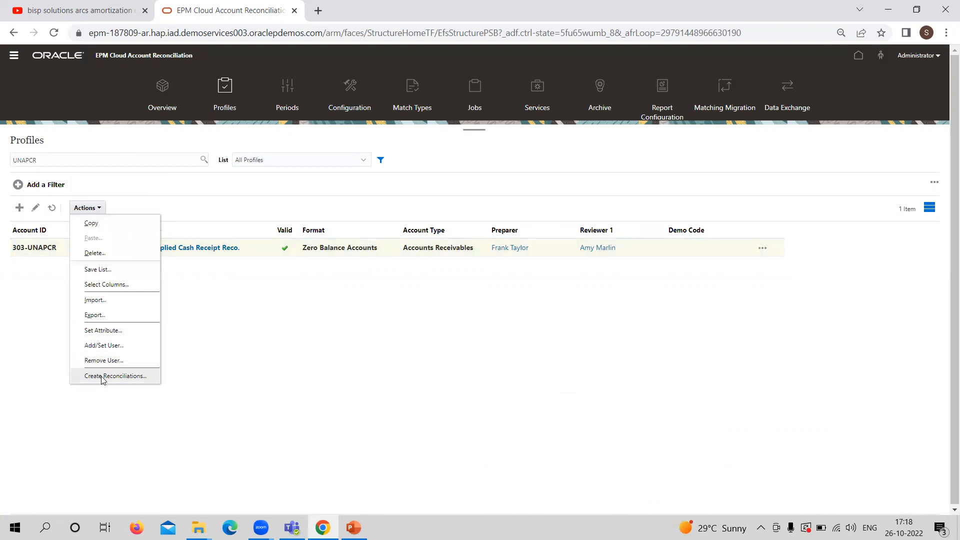
click(106, 377)
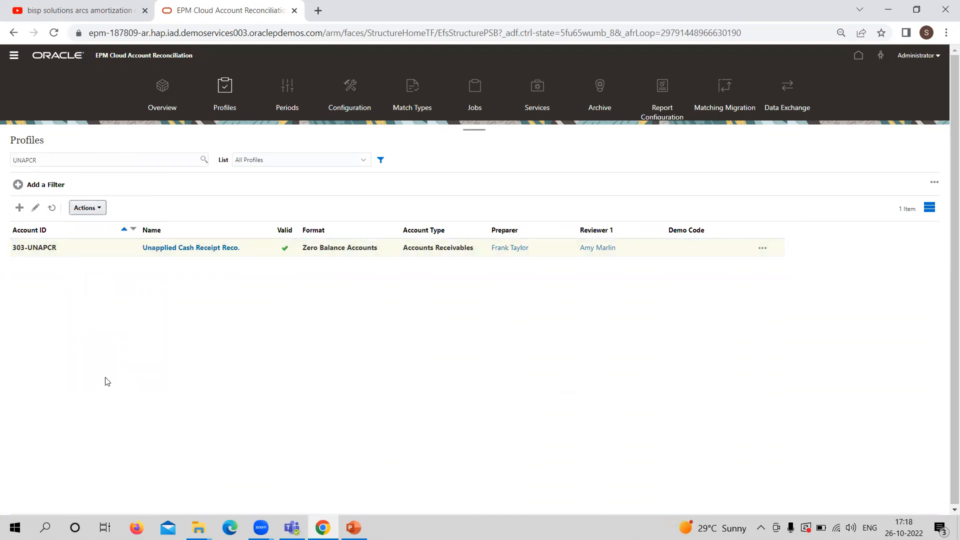
click(444, 294)
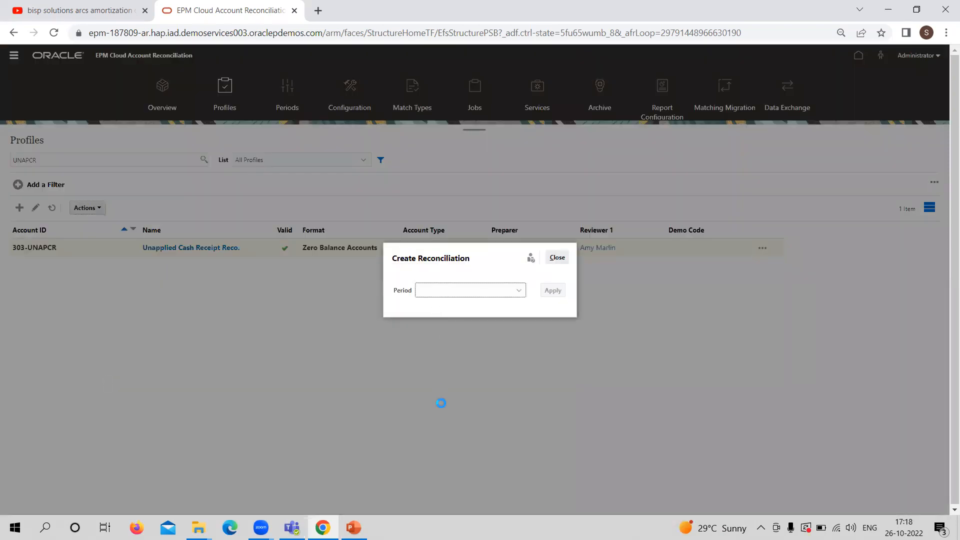
click(436, 419)
click(552, 291)
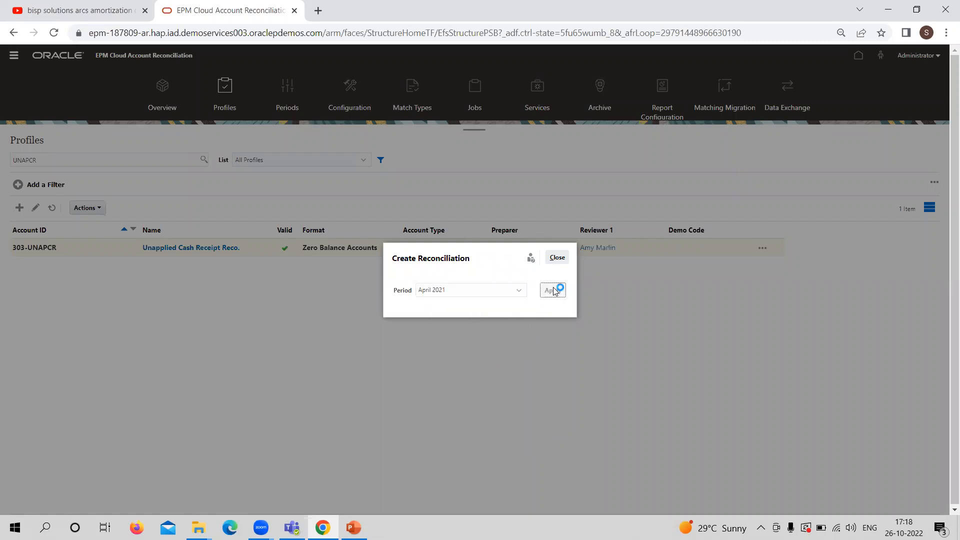
click(616, 261)
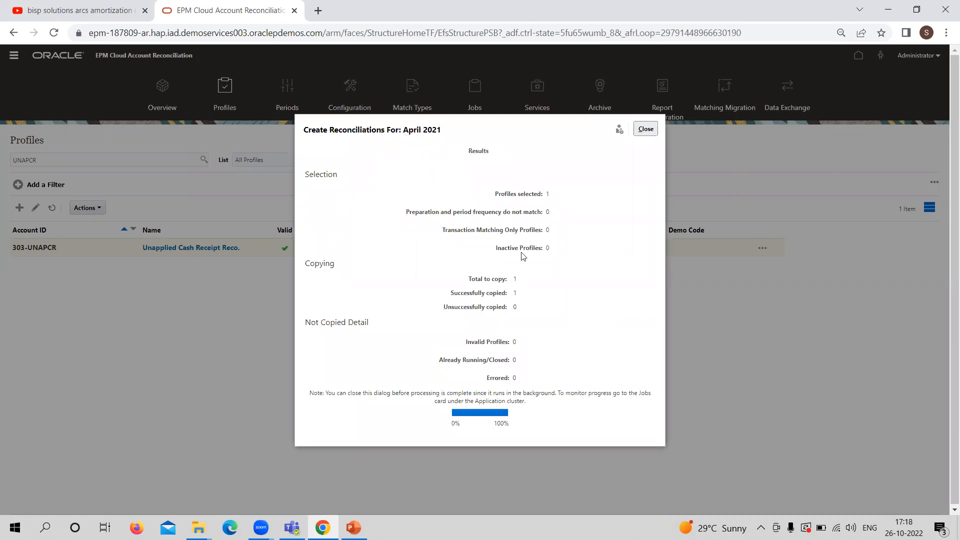
click(646, 130)
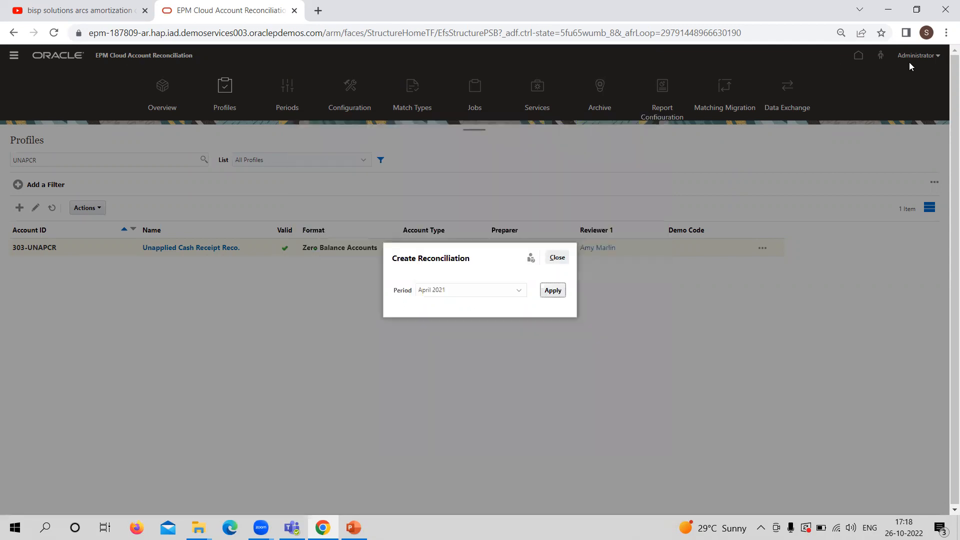
click(557, 258)
Open the reconciliations list from the home page and filter it to the April 2021 period instead of January 2021
click(857, 56)
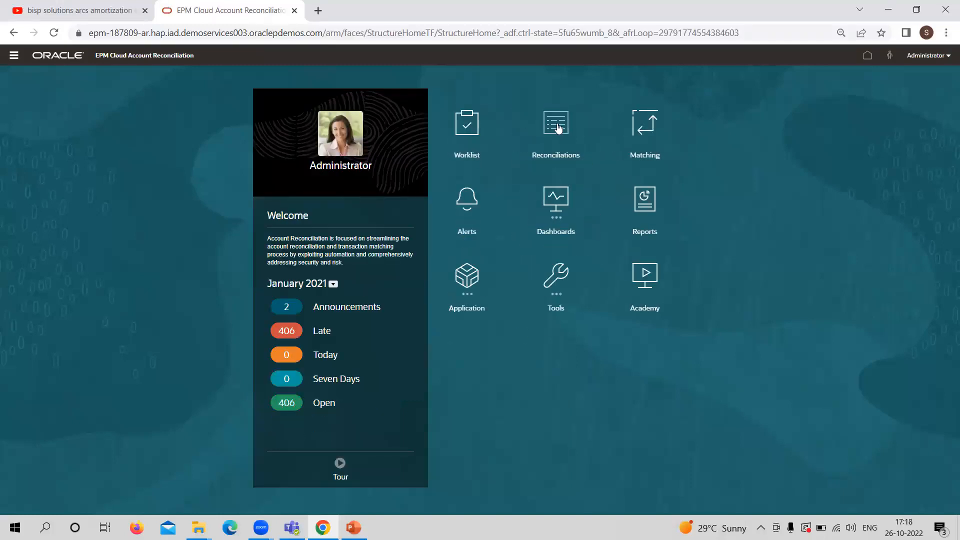
click(559, 129)
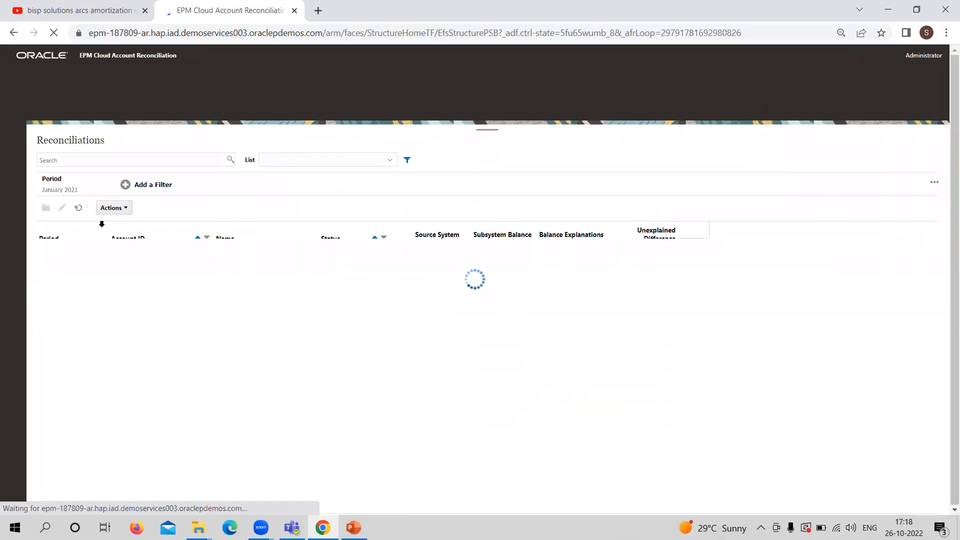
click(95, 184)
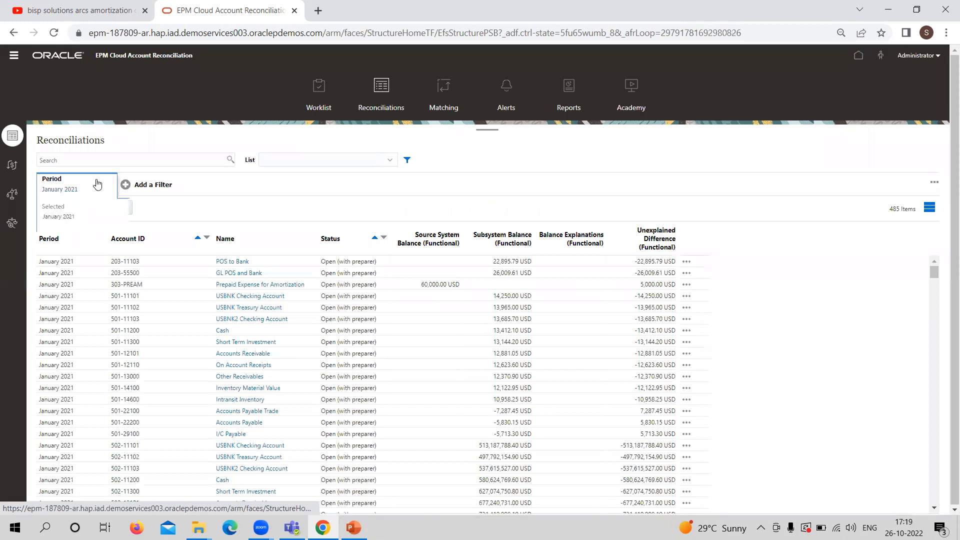
click(77, 216)
click(160, 297)
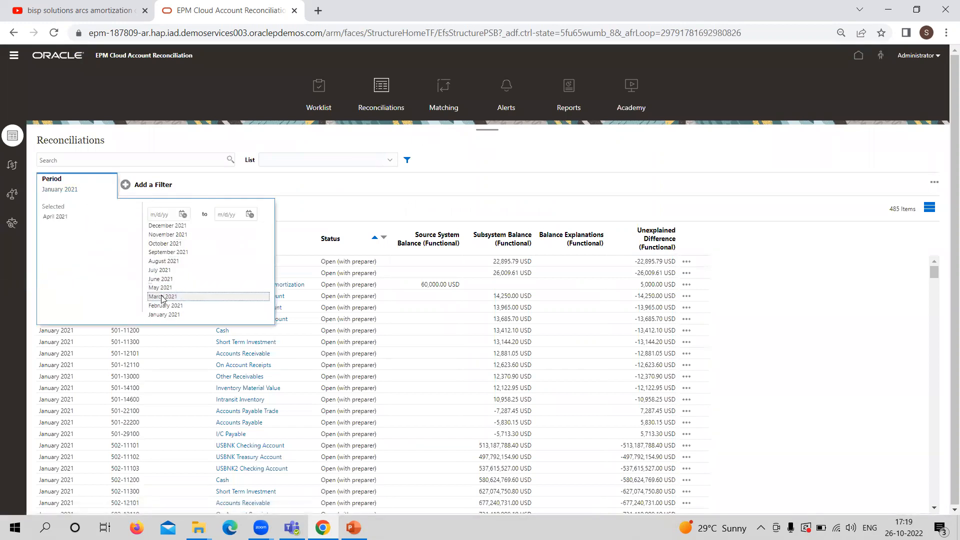
click(374, 182)
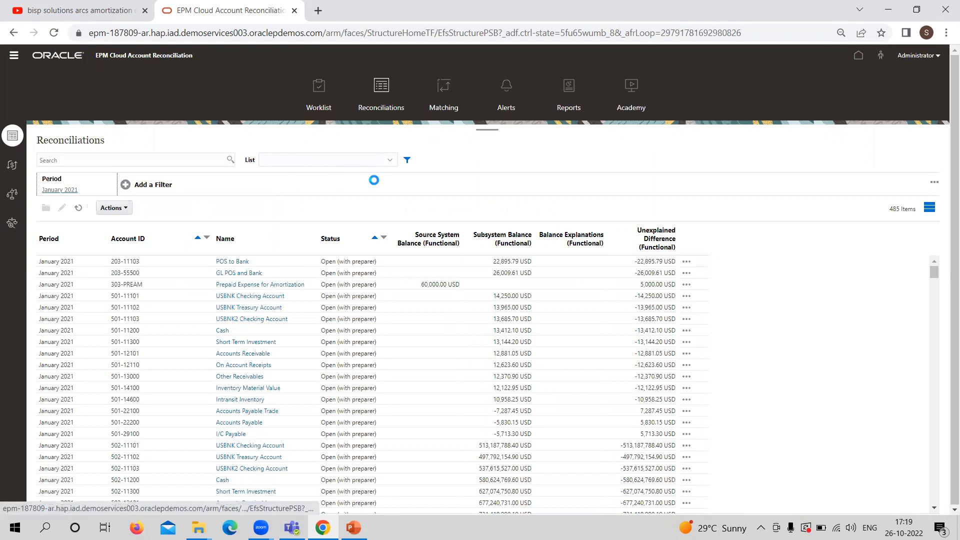
Search the April 2021 reconciliations for UNAPCR and check its status and balances
click(153, 160)
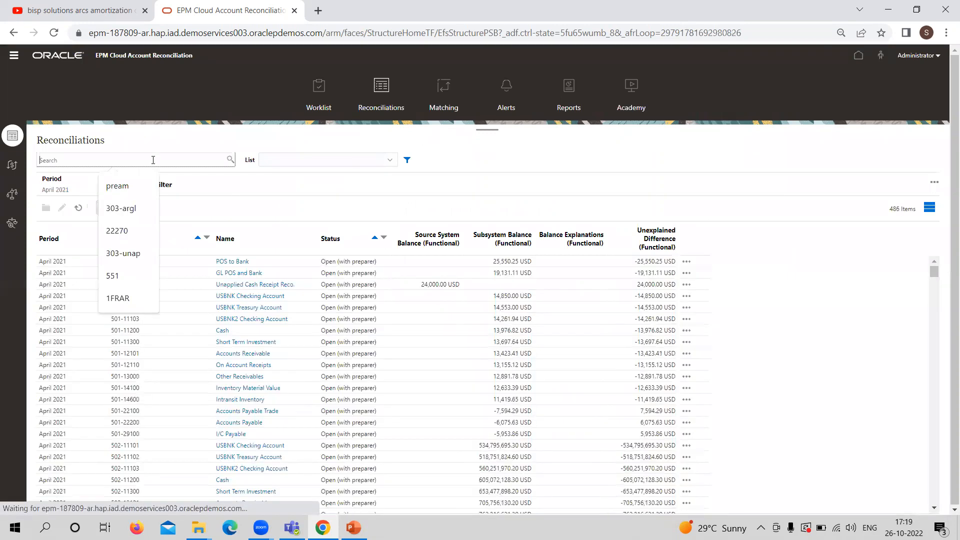
text(U)
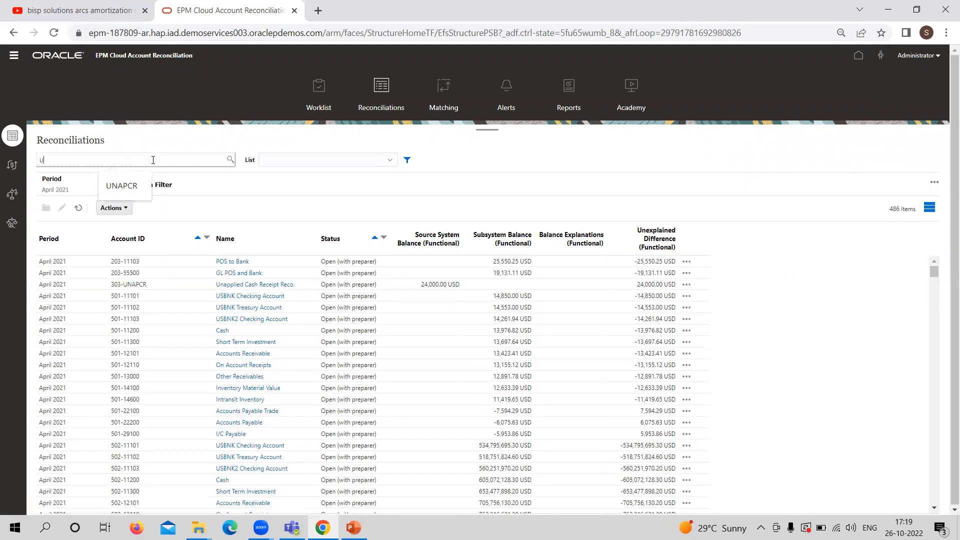
text(NAPCR)
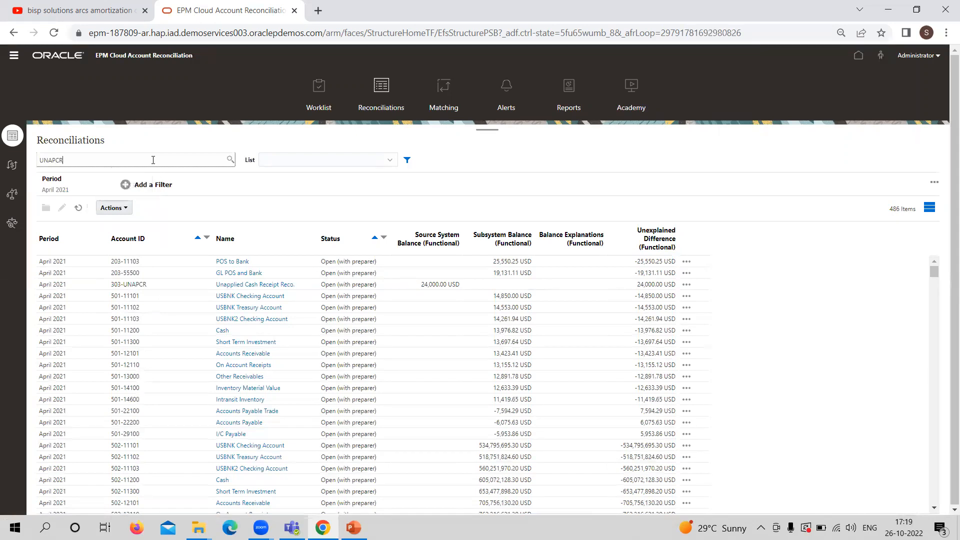
key(Return)
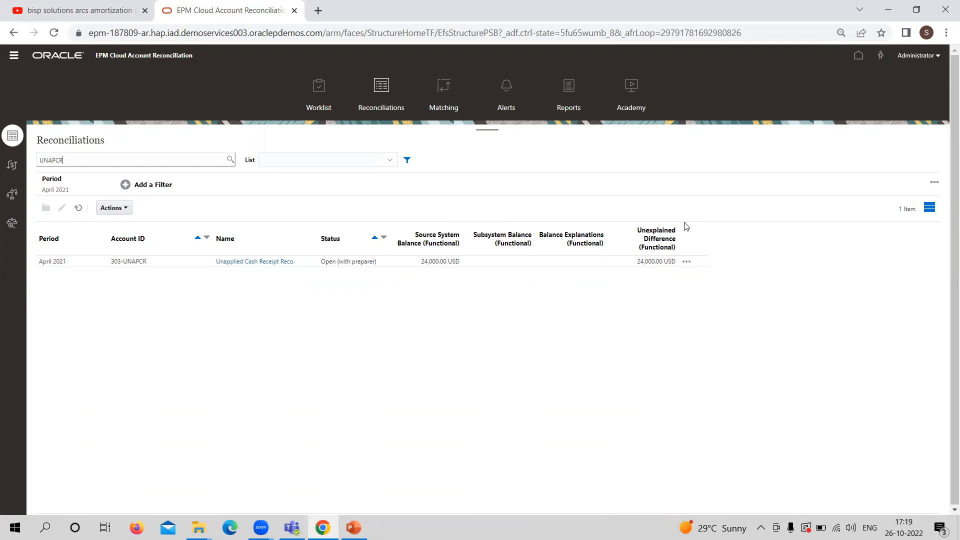
Sign out of the administrator session and confirm ending it
click(929, 56)
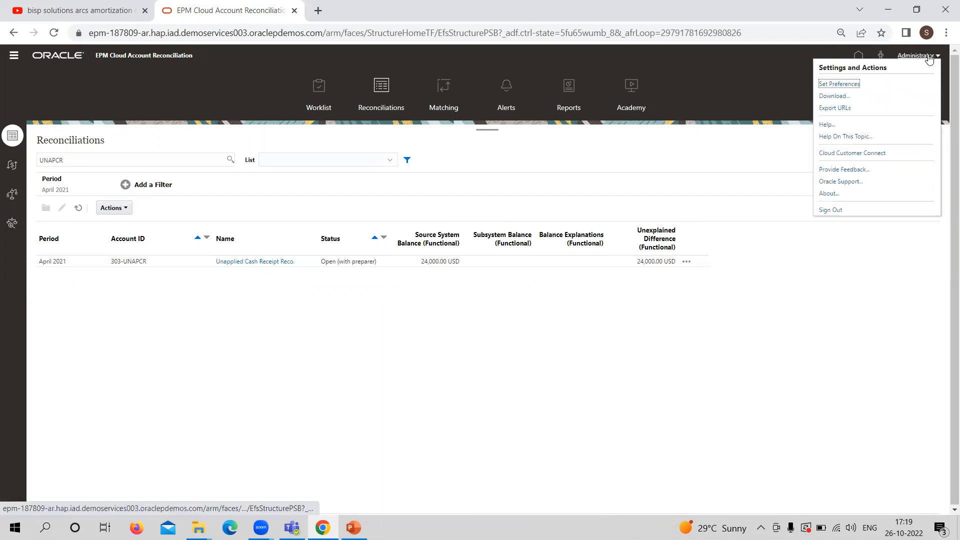
click(832, 209)
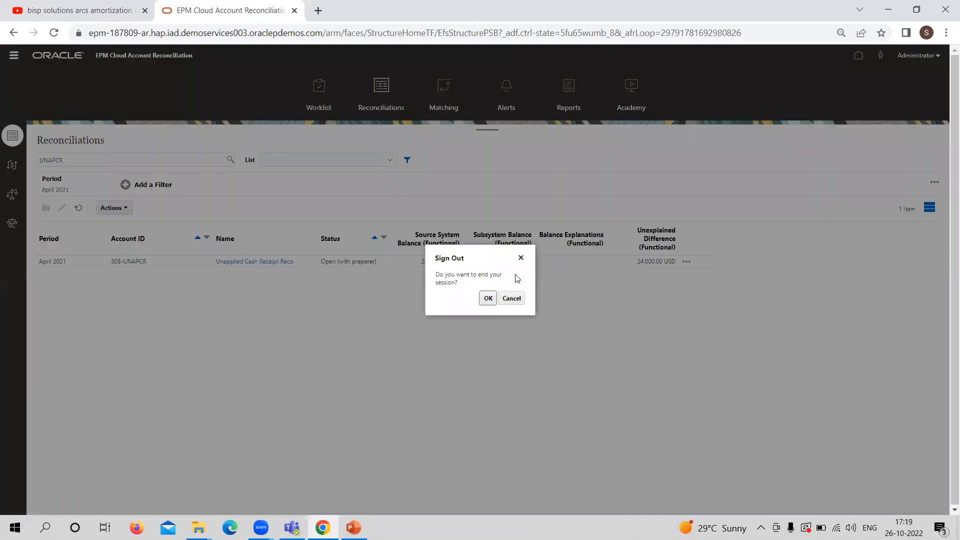
click(488, 299)
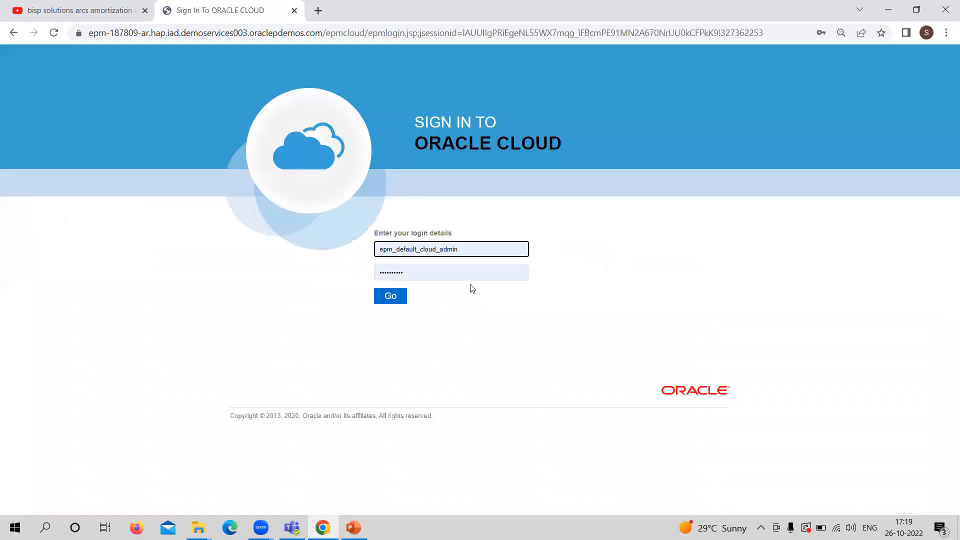
Sign in as the reconciliation's preparer with the saved username and password, and dismiss the browser's saved-password check
click(474, 243)
key(BackSpace)
key(BackSpace)
key(BackSpace)
key(BackSpace)
key(BackSpace)
key(BackSpace)
key(BackSpace)
key(BackSpace)
key(BackSpace)
key(BackSpace)
key(BackSpace)
key(BackSpace)
key(BackSpace)
key(BackSpace)
key(BackSpace)
key(BackSpace)
key(BackSpace)
key(BackSpace)
key(BackSpace)
key(BackSpace)
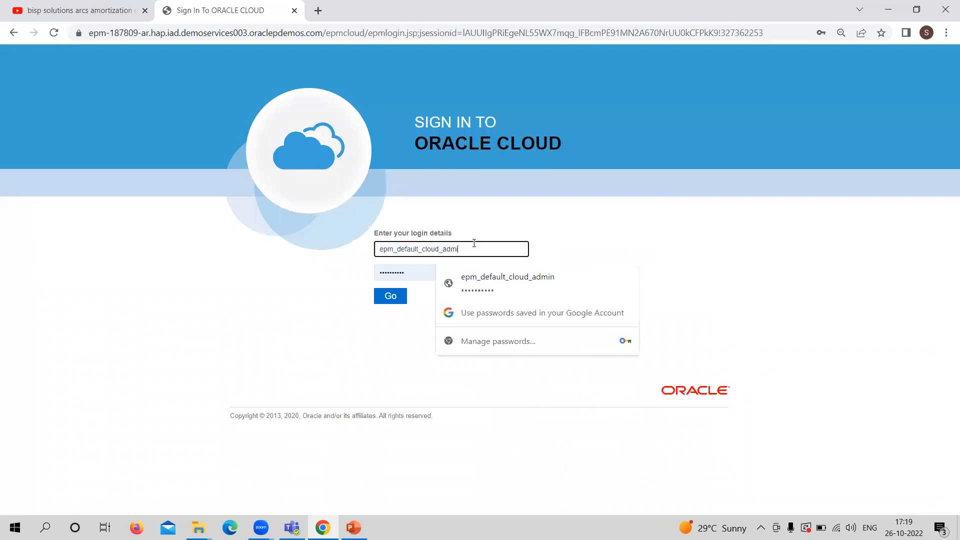
text(FRA)
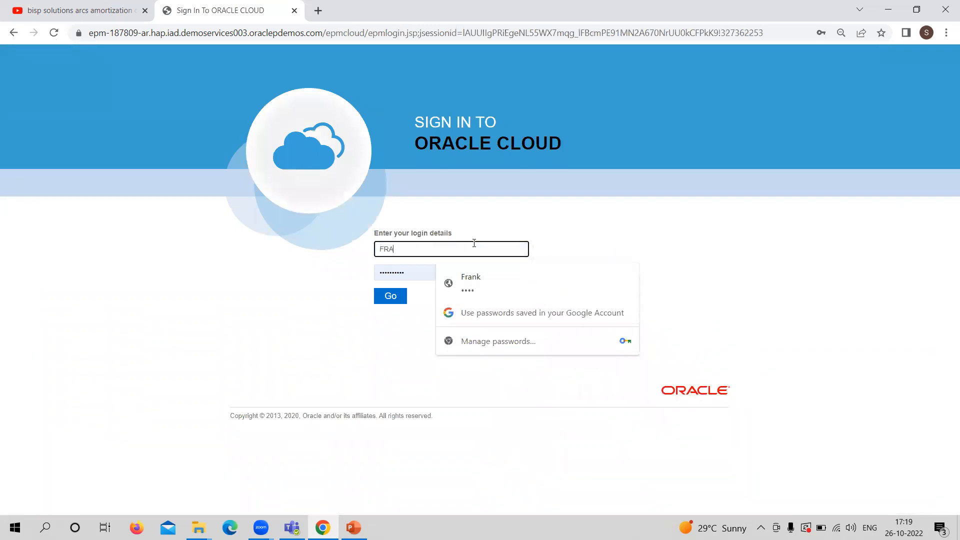
click(473, 278)
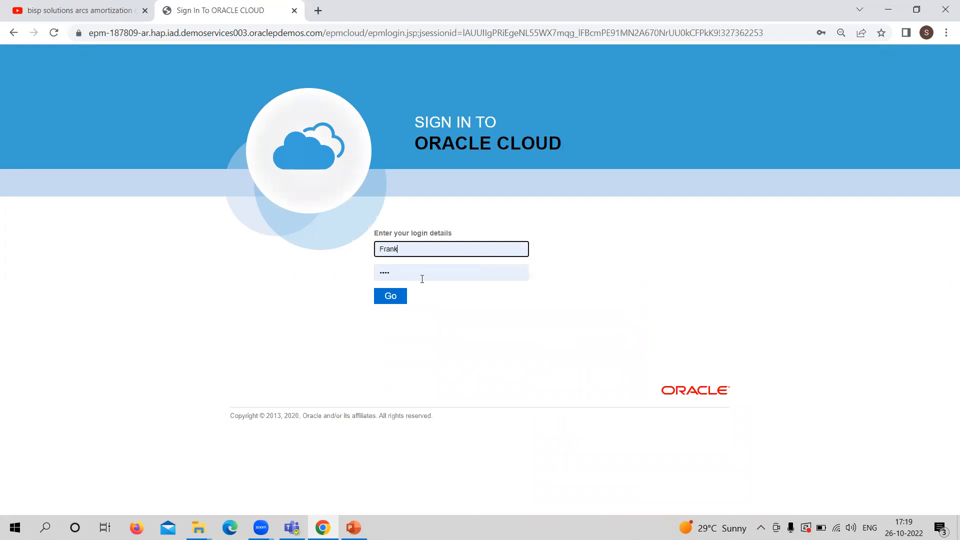
click(392, 301)
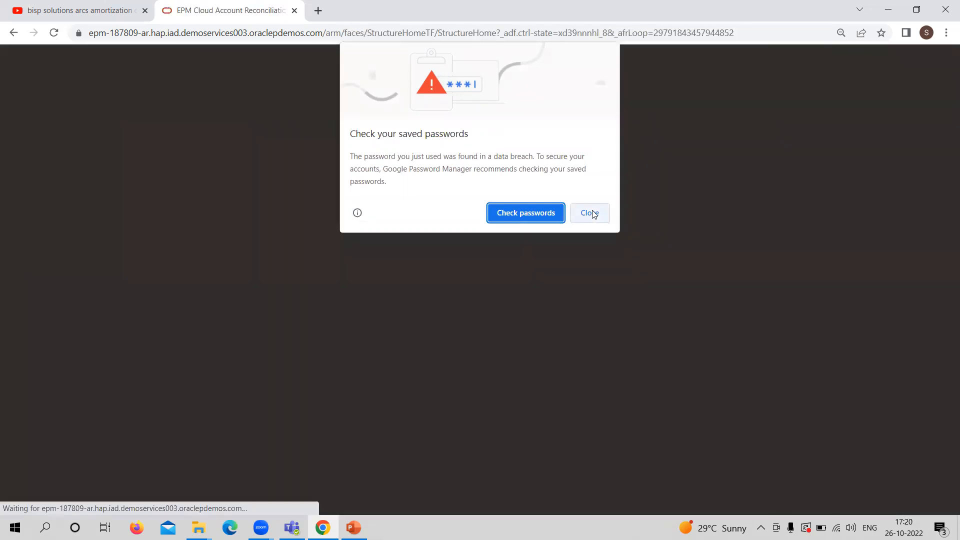
click(593, 214)
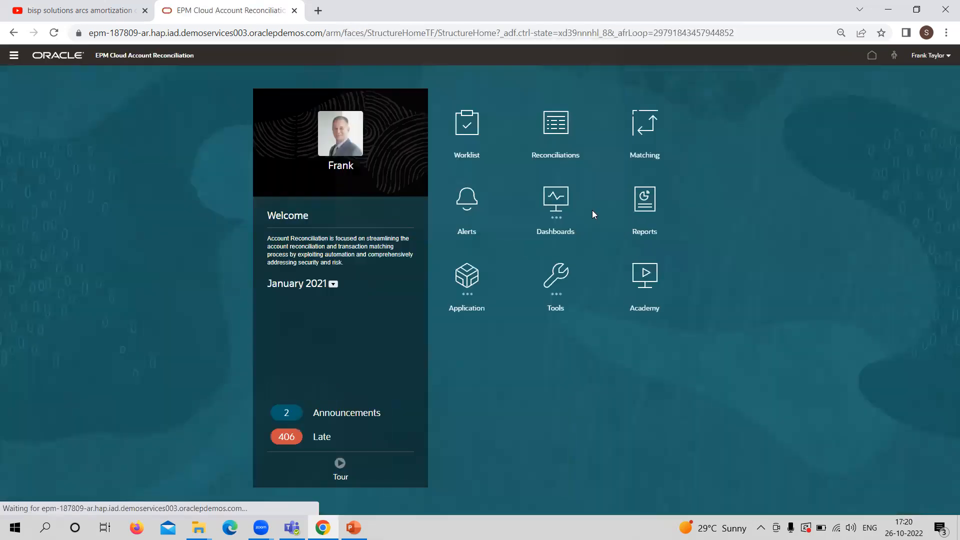
Open the reconciliations list as the preparer and replace the January 2021 period filter with April 2021
click(556, 130)
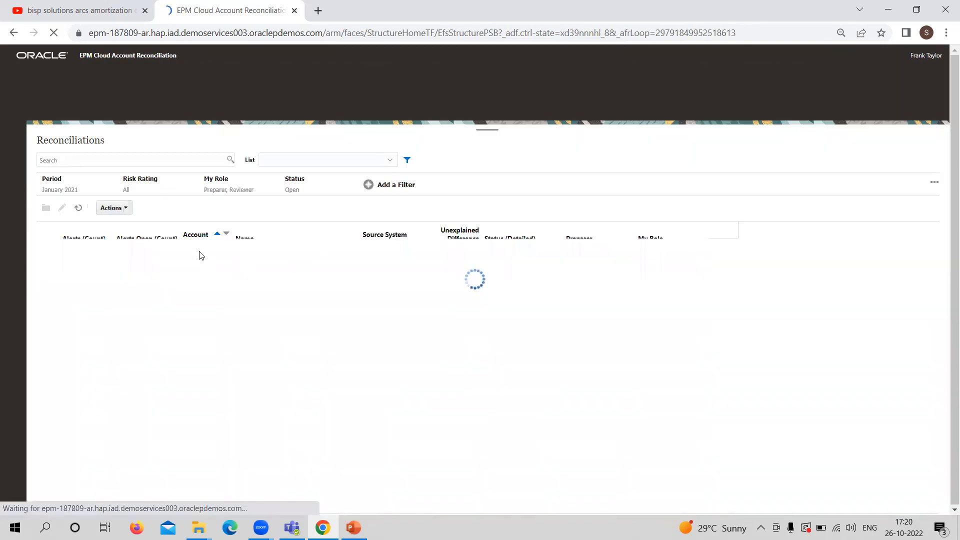
click(91, 191)
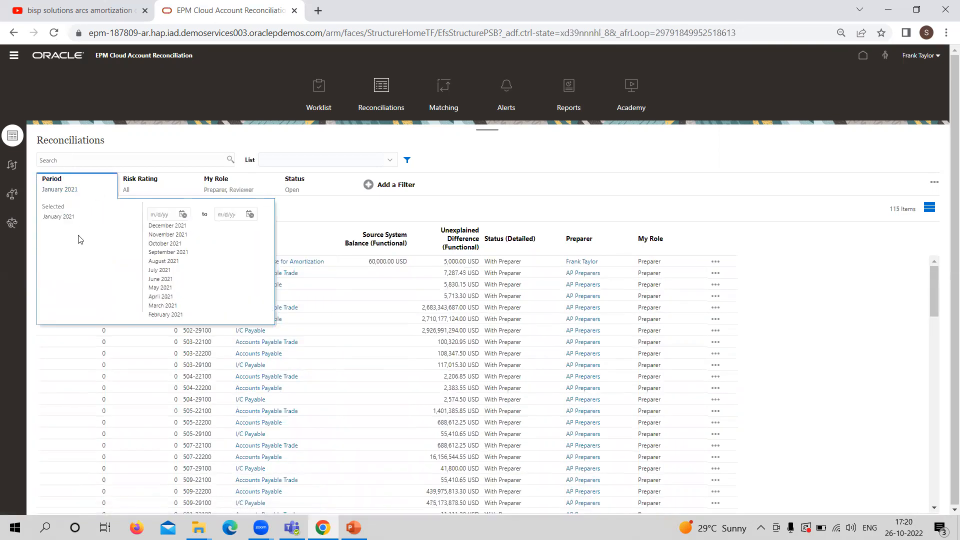
click(82, 221)
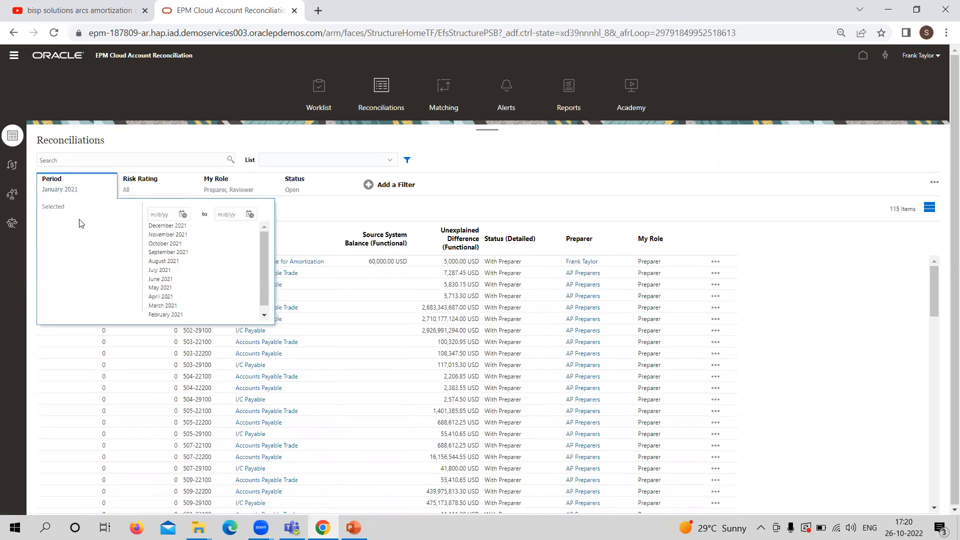
click(169, 296)
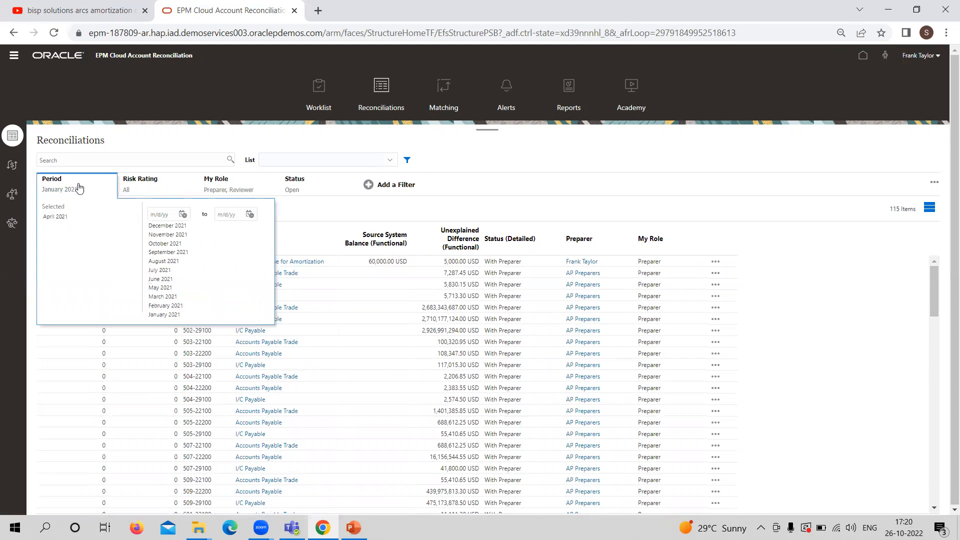
click(543, 160)
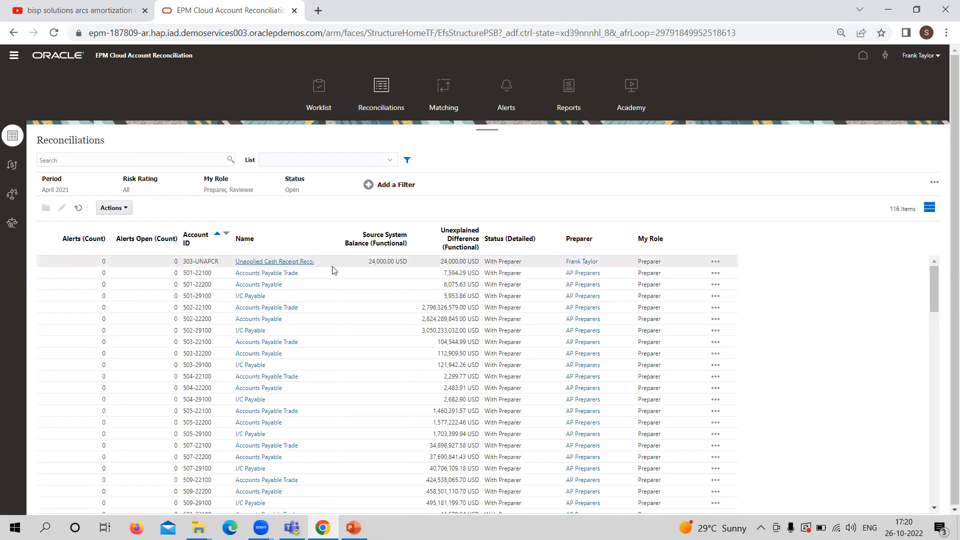
Open the Unapplied Cash Receipt Reco. and start a new balance explanation with the short description Invoice 25642
click(264, 260)
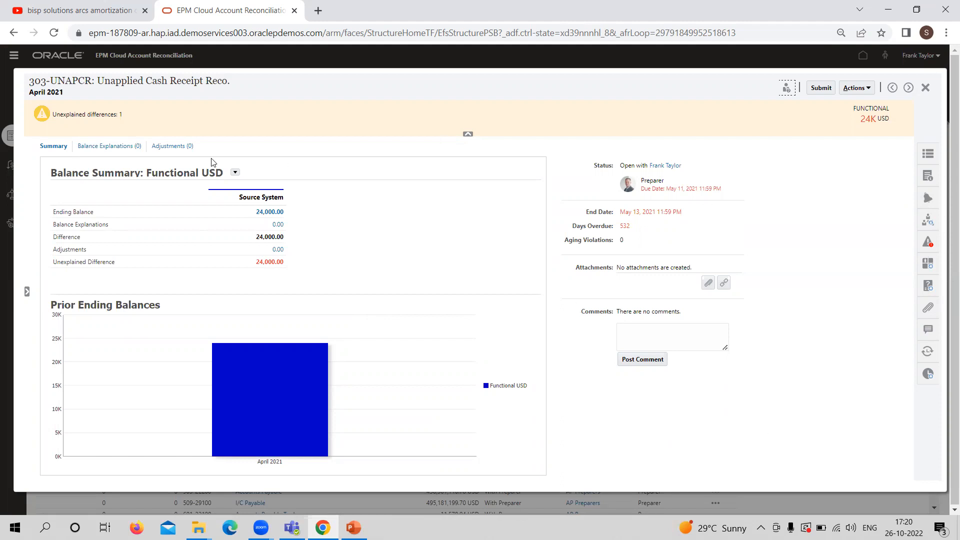
click(111, 145)
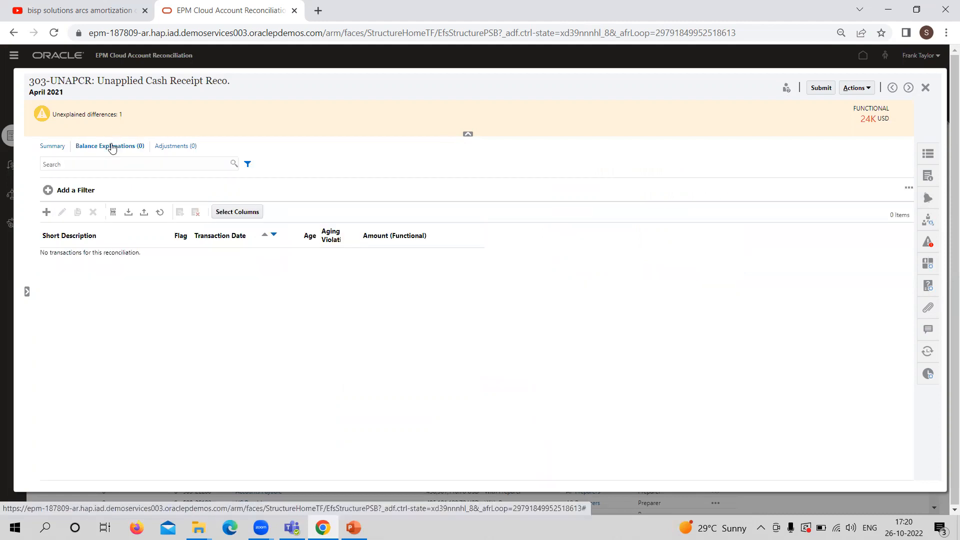
click(47, 212)
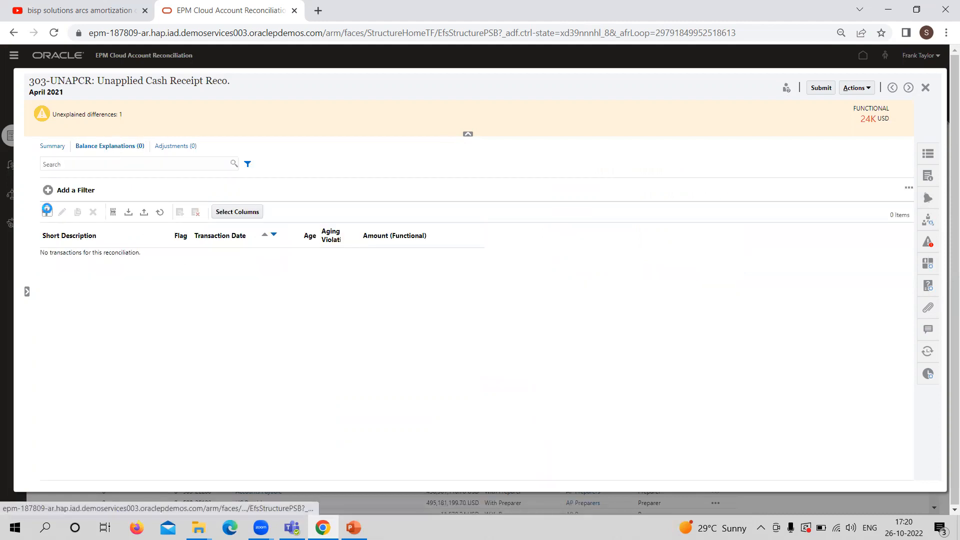
click(168, 170)
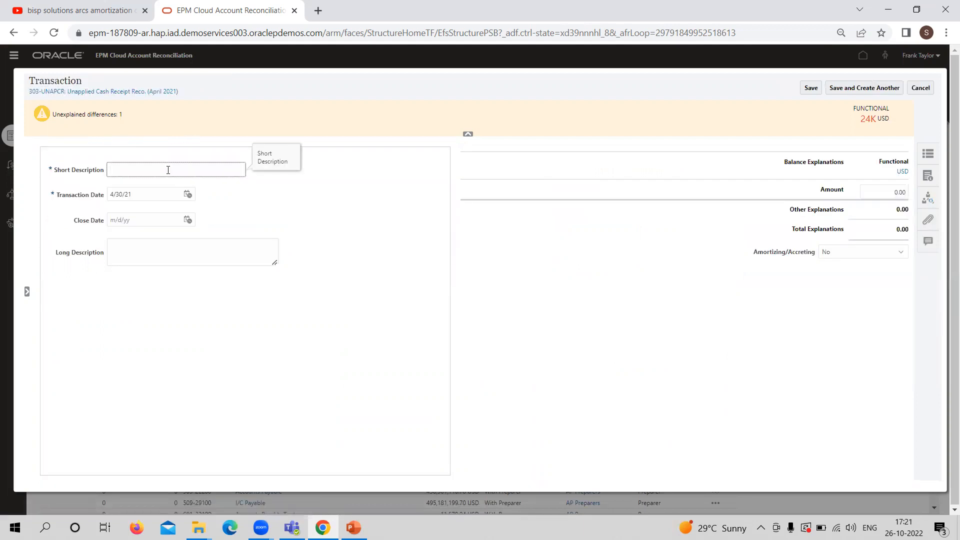
text(iNVoice 25642)
Add the long description "Invoice could not be located" and an amount of 24,000 USD to the explanation, and save it
click(169, 247)
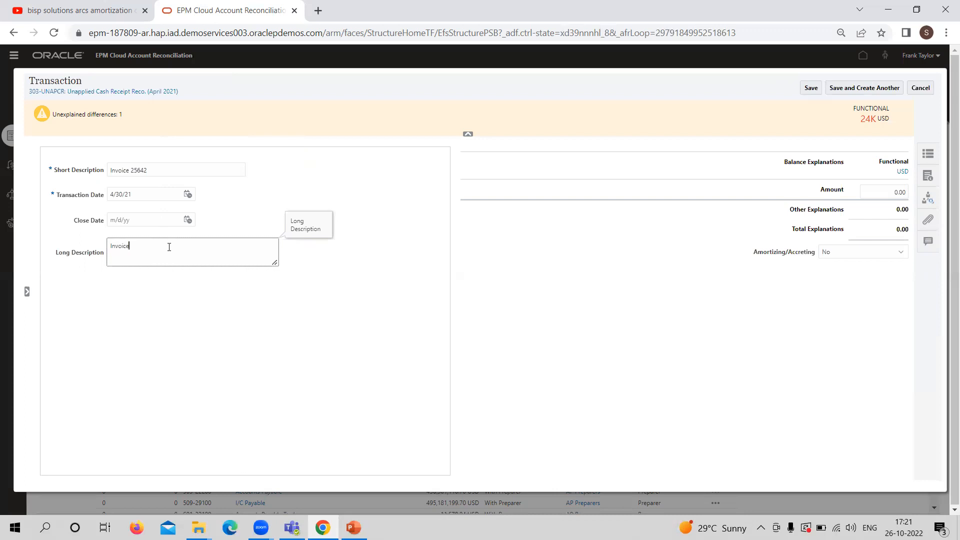
text(Invoice could not be li)
click(889, 194)
text(400)
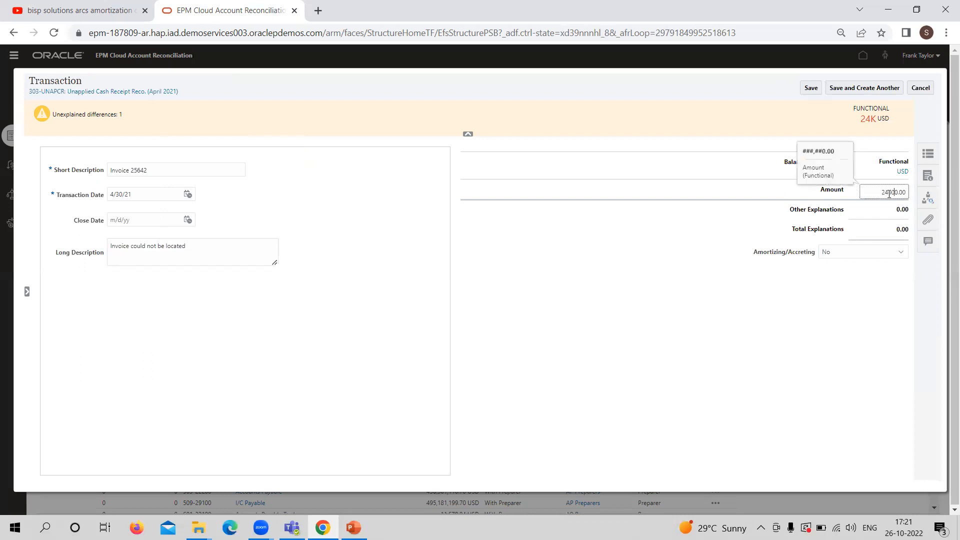
click(852, 288)
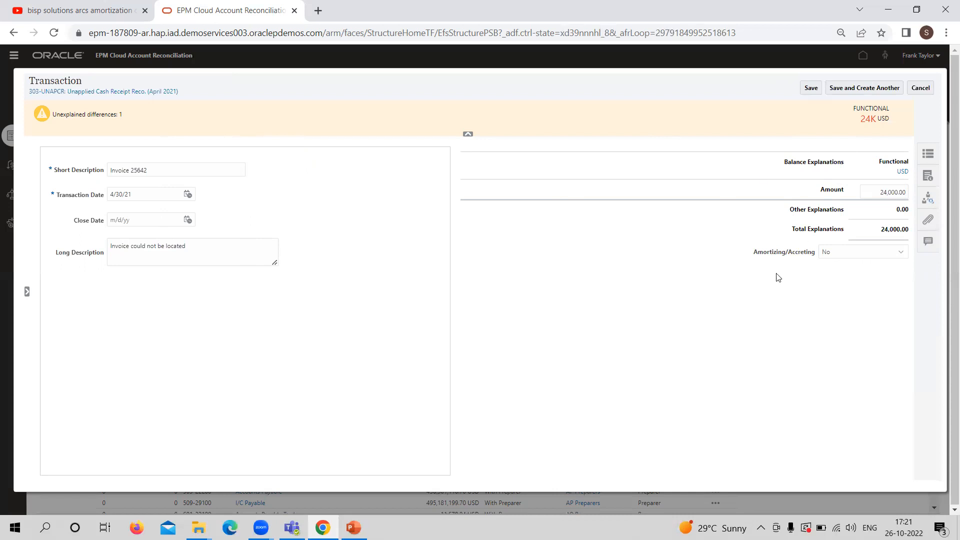
click(809, 89)
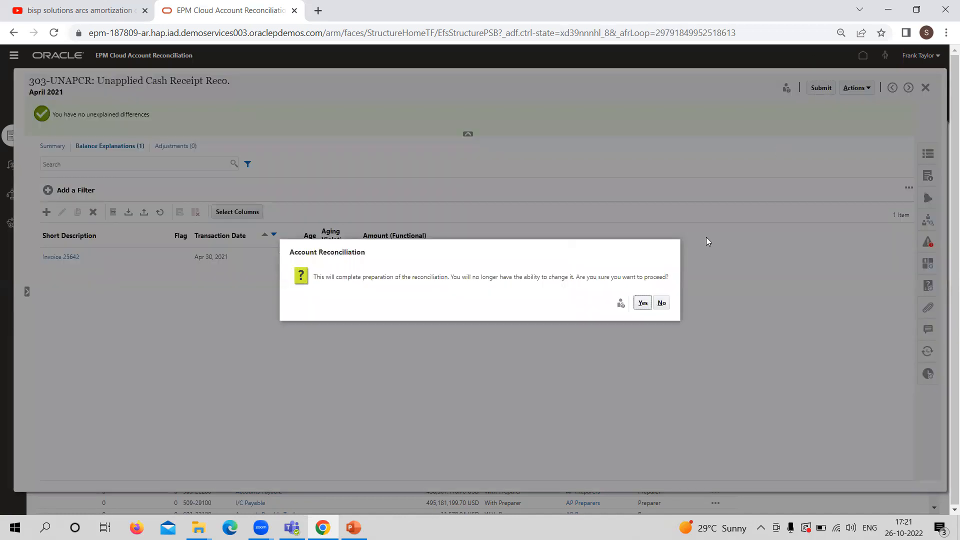
Submit the unapplied cash receipt reconciliation, confirm completing its preparation, and close it
click(643, 303)
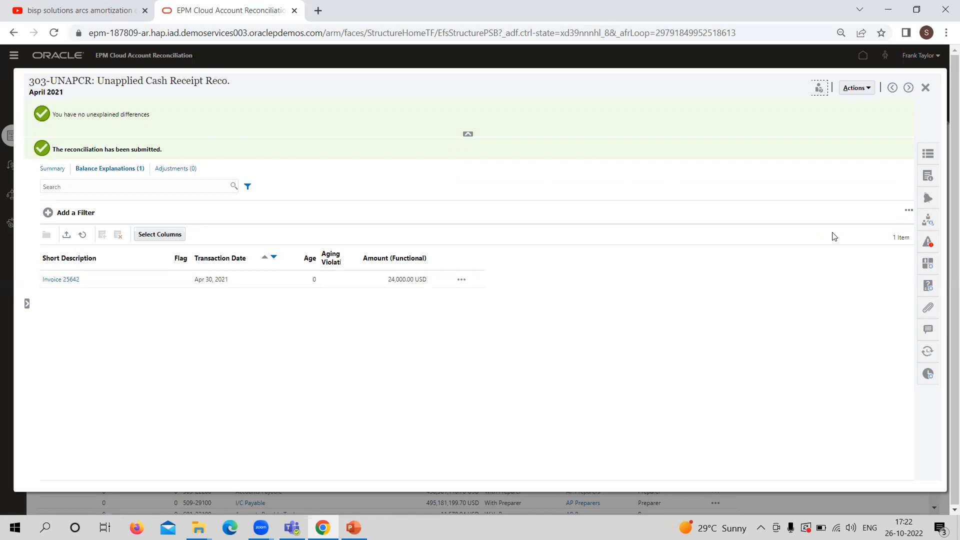
click(928, 88)
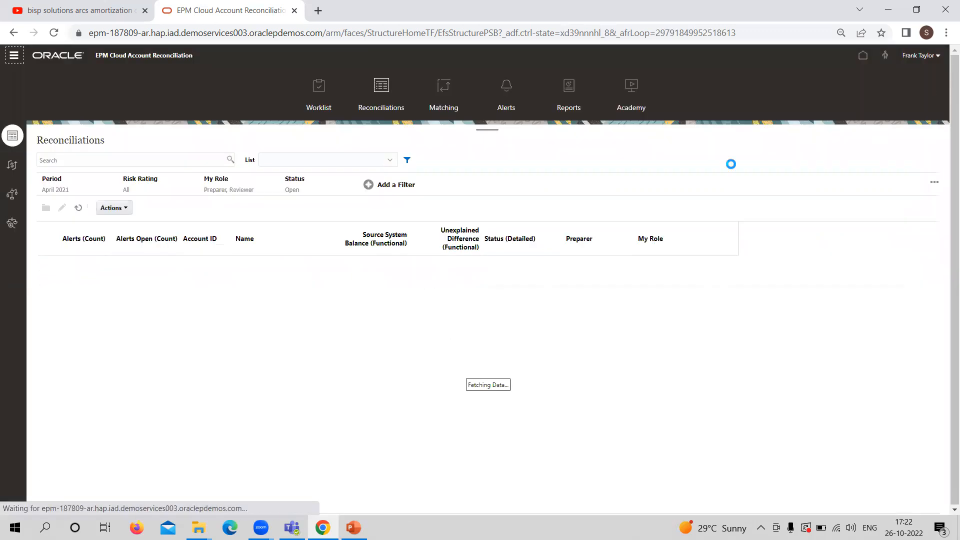